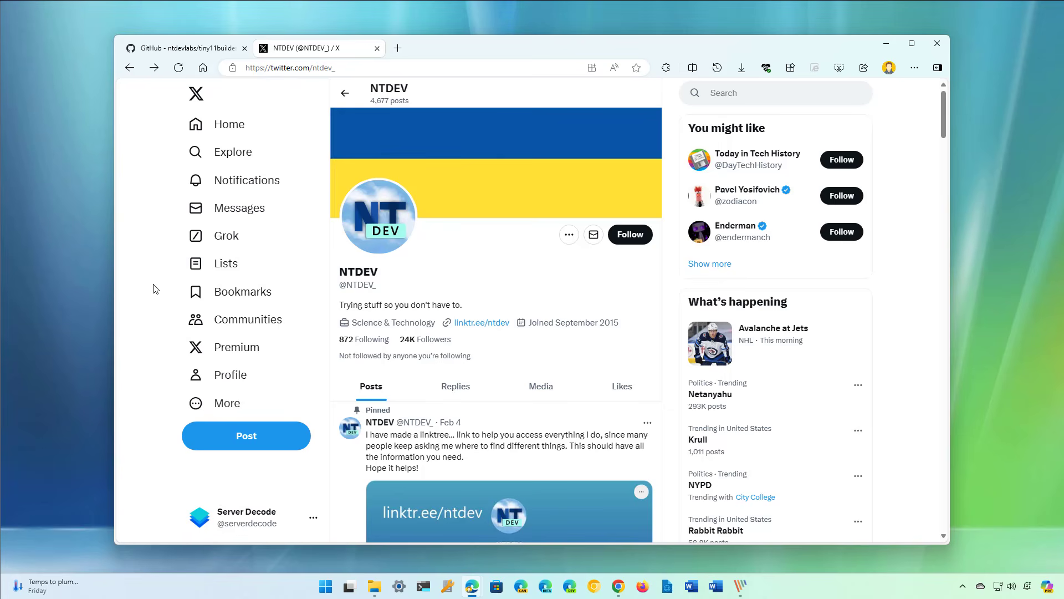
pyautogui.click(202, 50)
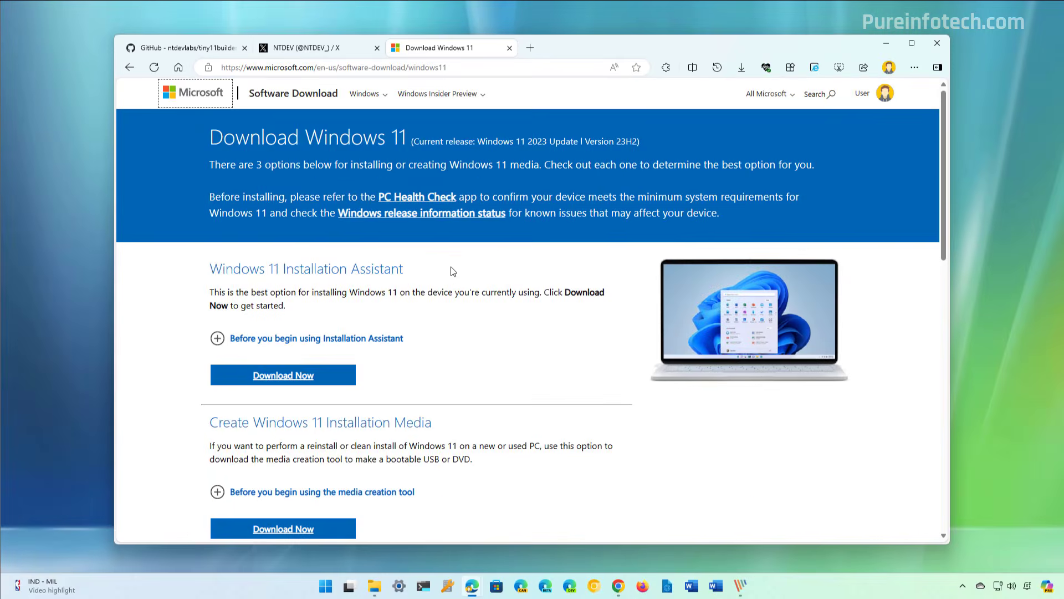
# Request the Windows 11 (multi-edition ISO for x64 devices) download in the disk image section.
pyautogui.scroll(-6, 453, 271)
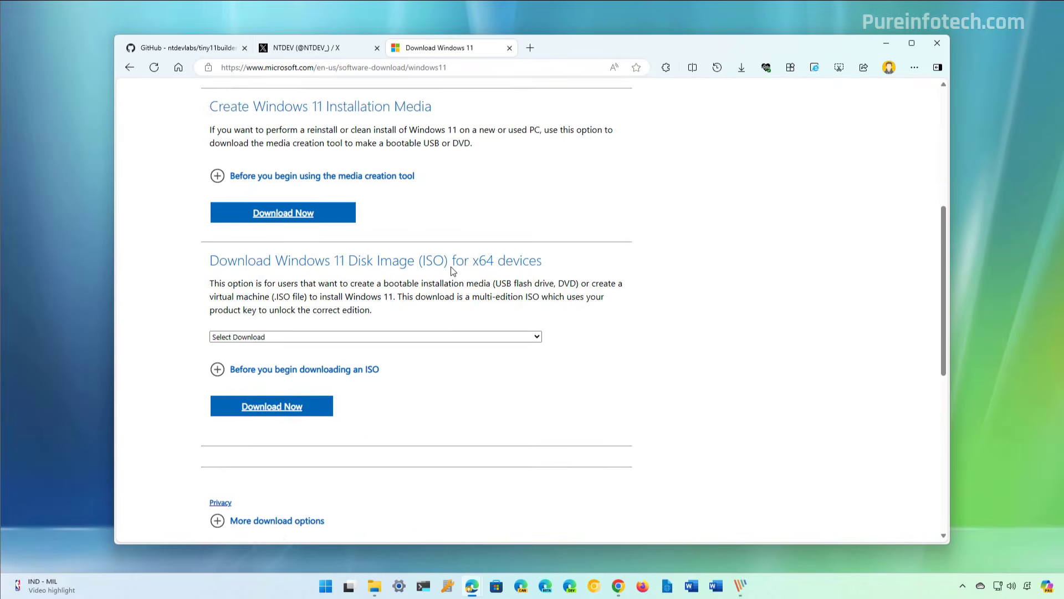
pyautogui.click(303, 306)
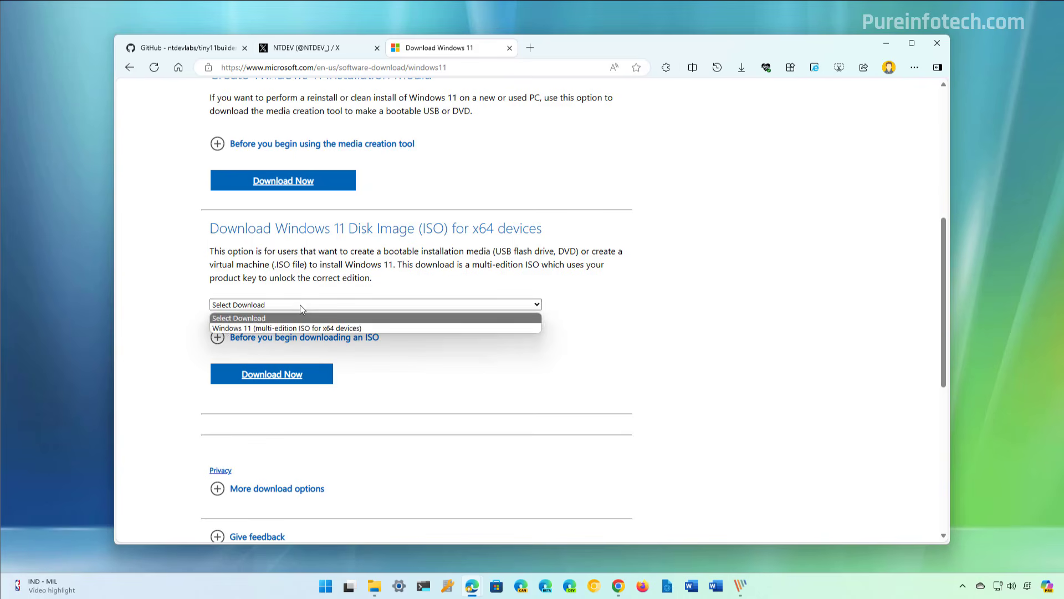
pyautogui.click(250, 328)
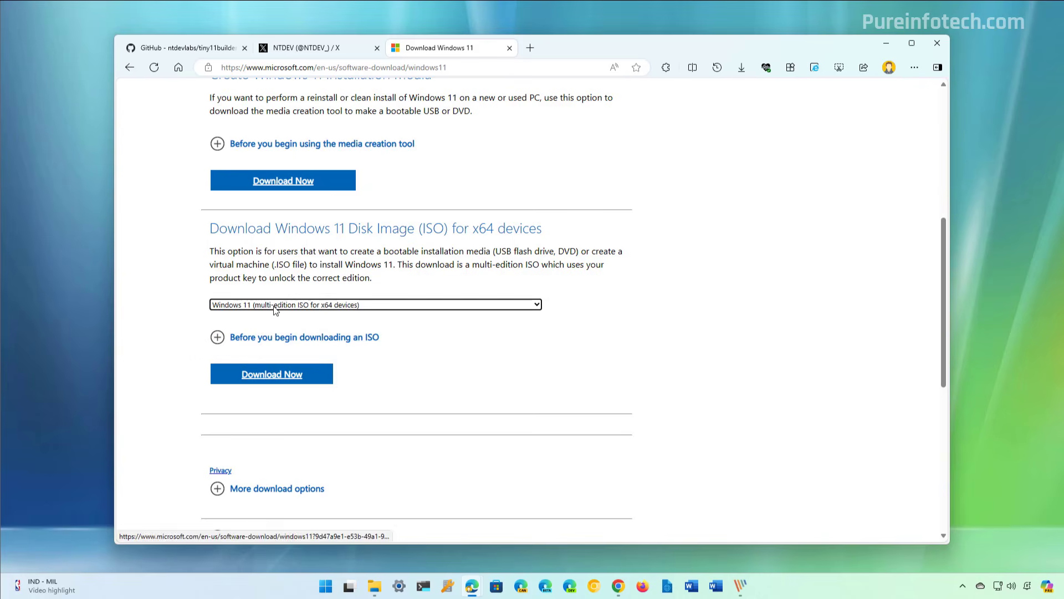
pyautogui.click(270, 379)
# Choose English (United States) as the product language and confirm the selection.
pyautogui.click(260, 285)
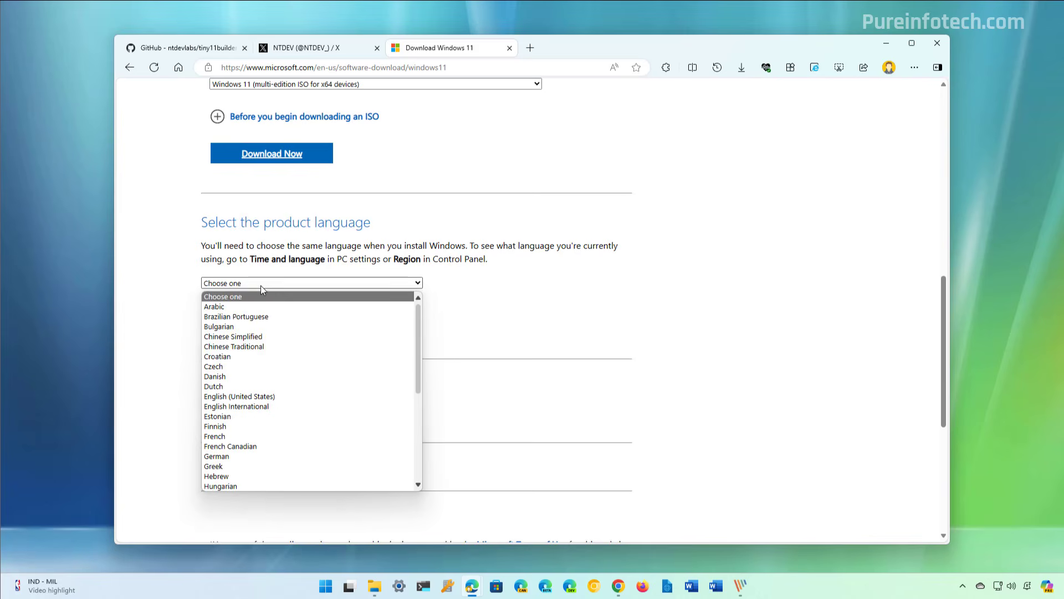
pyautogui.click(249, 396)
pyautogui.click(260, 337)
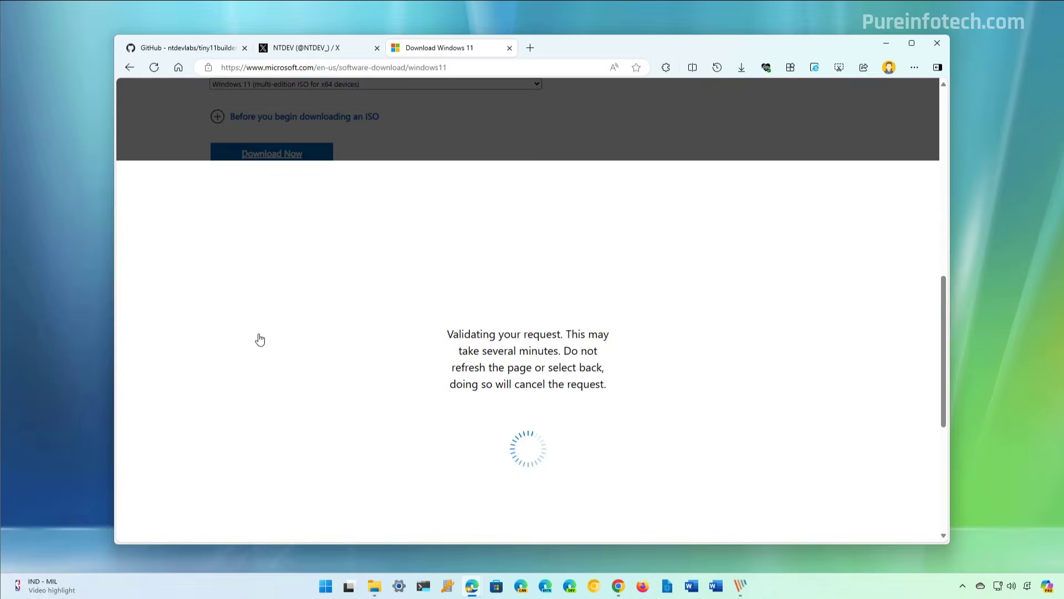
# Download the 64-bit Windows 11 image and save it as Win11_23H2_English_x64v2.iso in the Downloads folder.
pyautogui.click(269, 145)
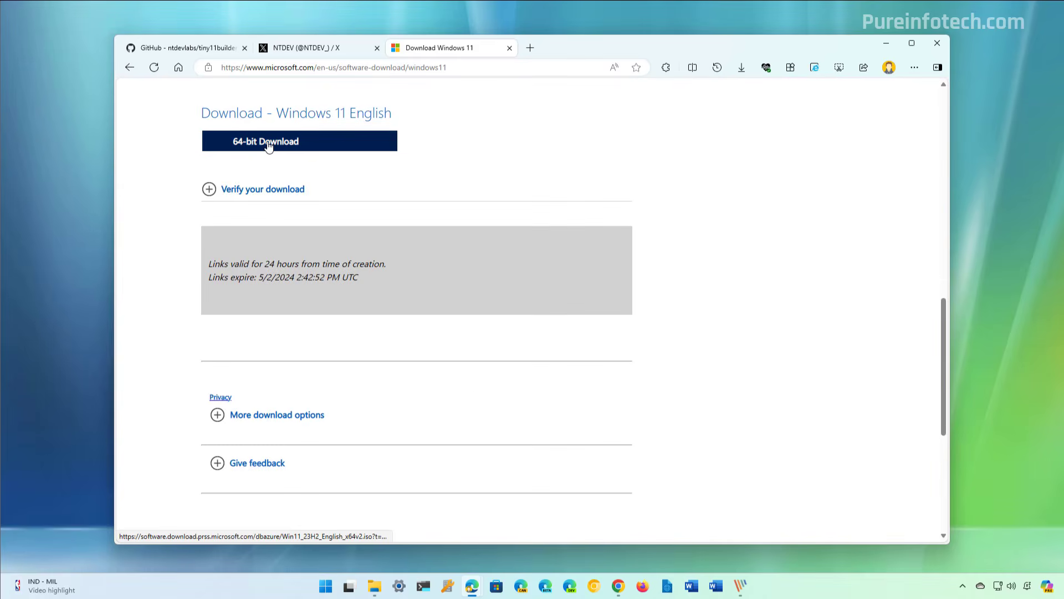
pyautogui.click(330, 144)
pyautogui.click(664, 126)
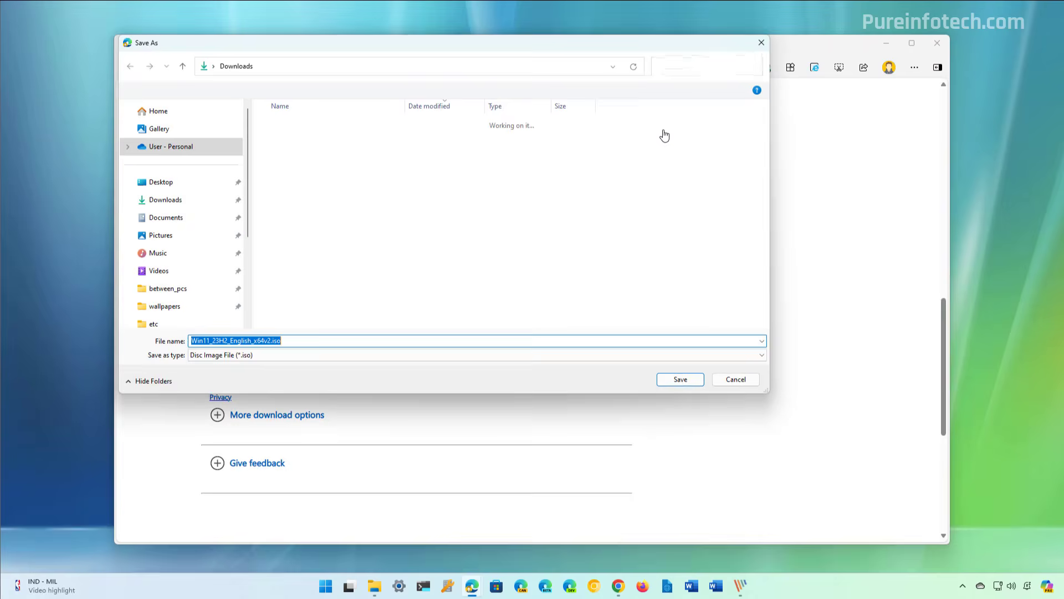
pyautogui.click(679, 380)
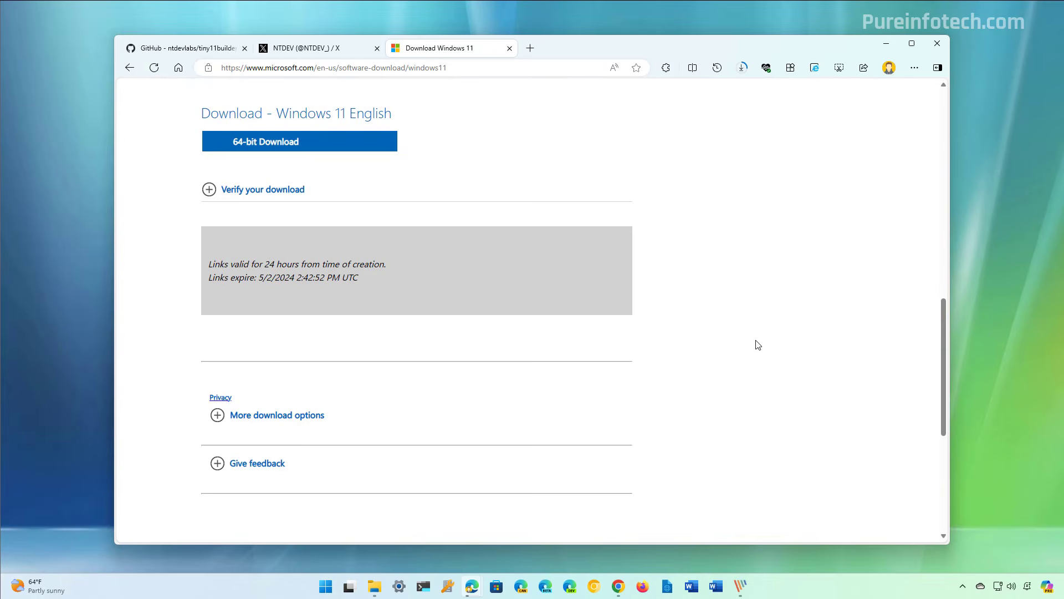
# Download the tiny11builder GitHub repository as a ZIP and save it as tiny11builder-main.zip in the Downloads folder.
pyautogui.click(188, 48)
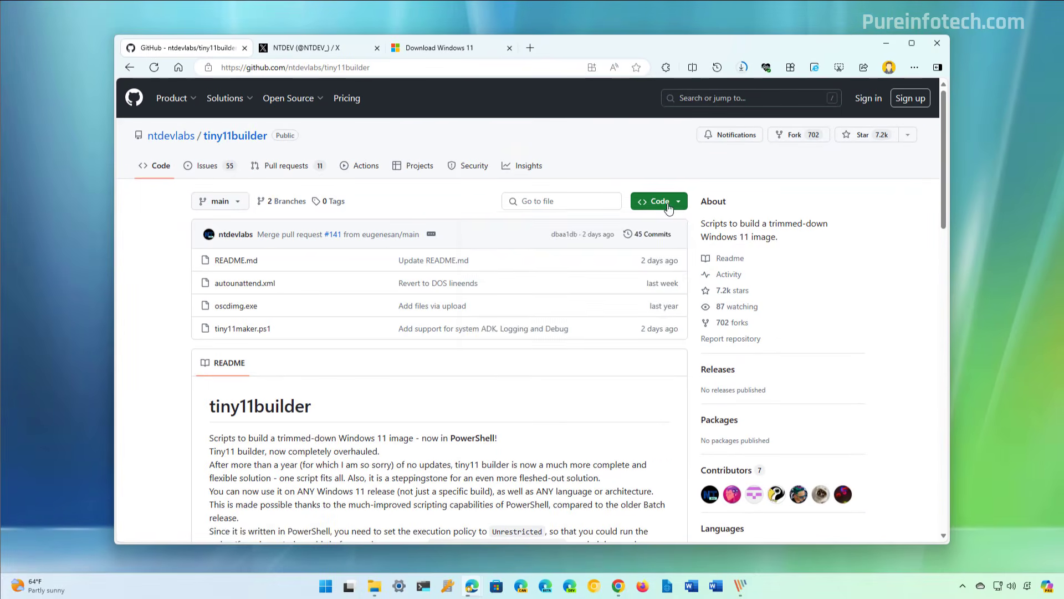
pyautogui.click(667, 205)
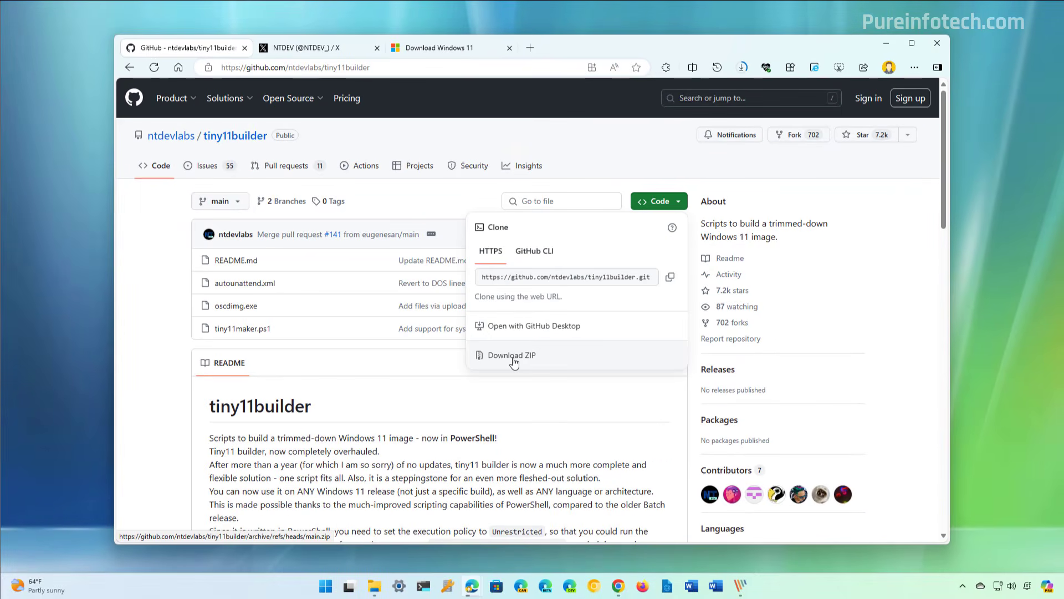
pyautogui.click(513, 358)
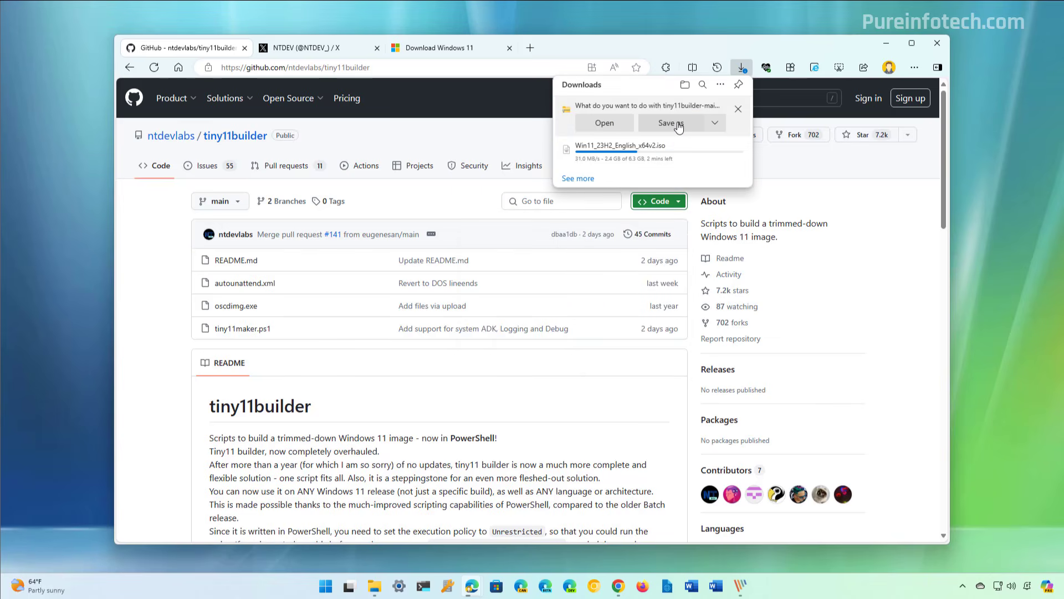
pyautogui.click(679, 123)
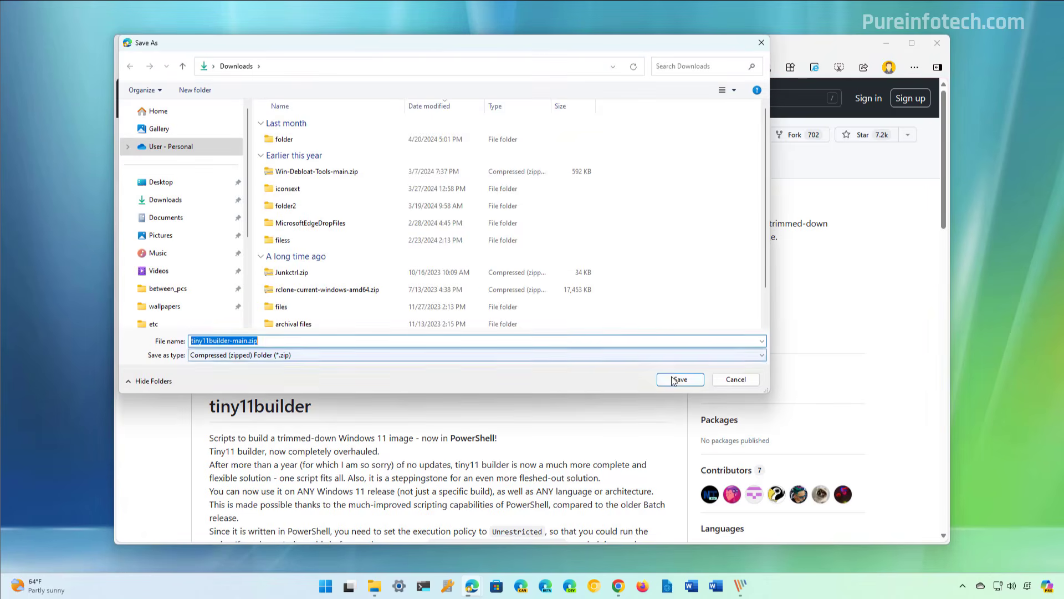
pyautogui.click(677, 375)
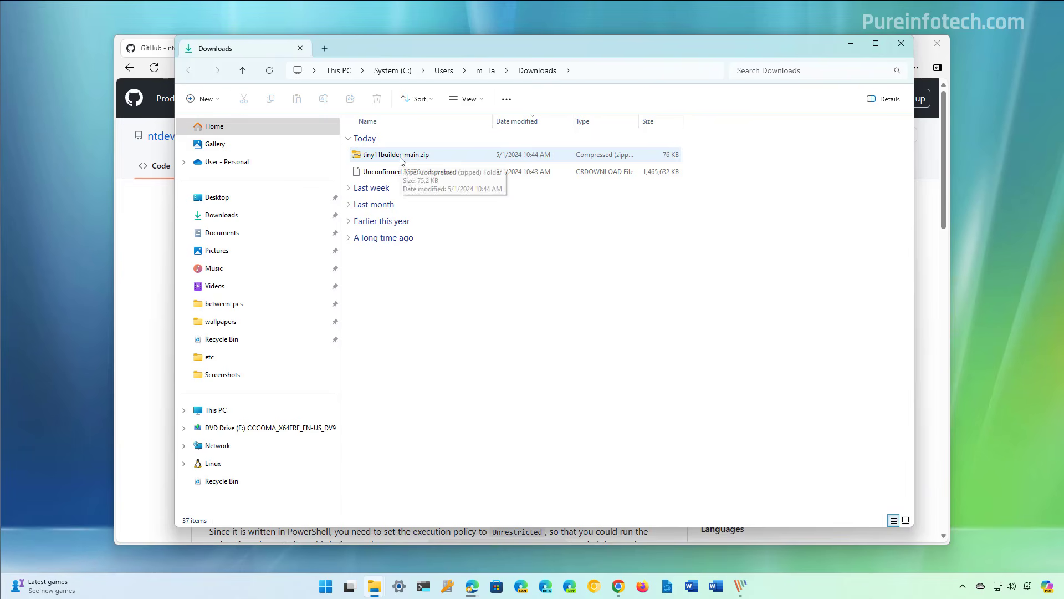
# Extract tiny11builder-main.zip in File Explorer to the proposed tiny11builder-main folder in Downloads.
pyautogui.click(403, 156)
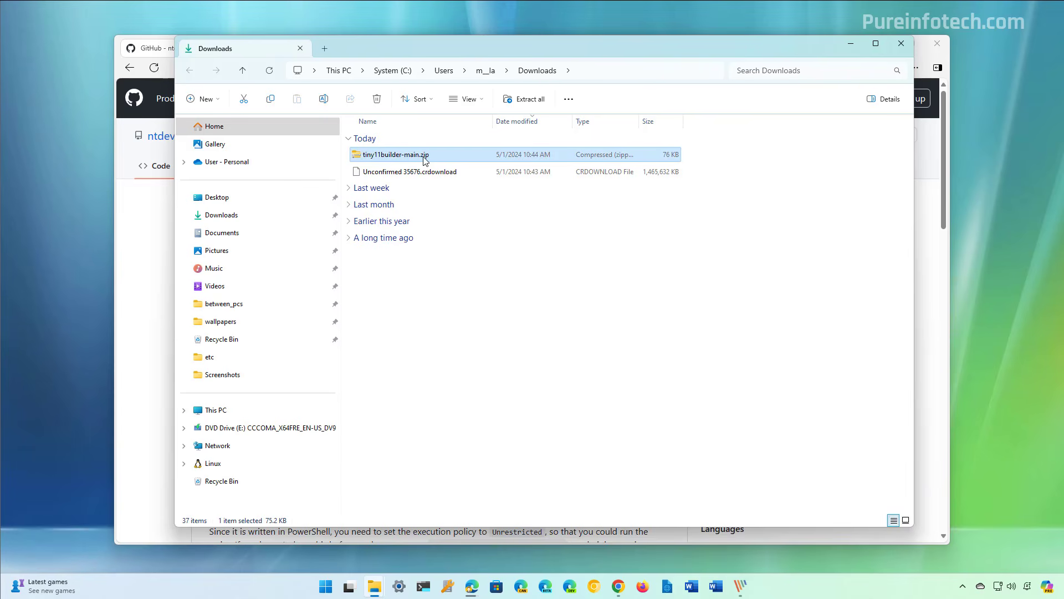
pyautogui.click(525, 105)
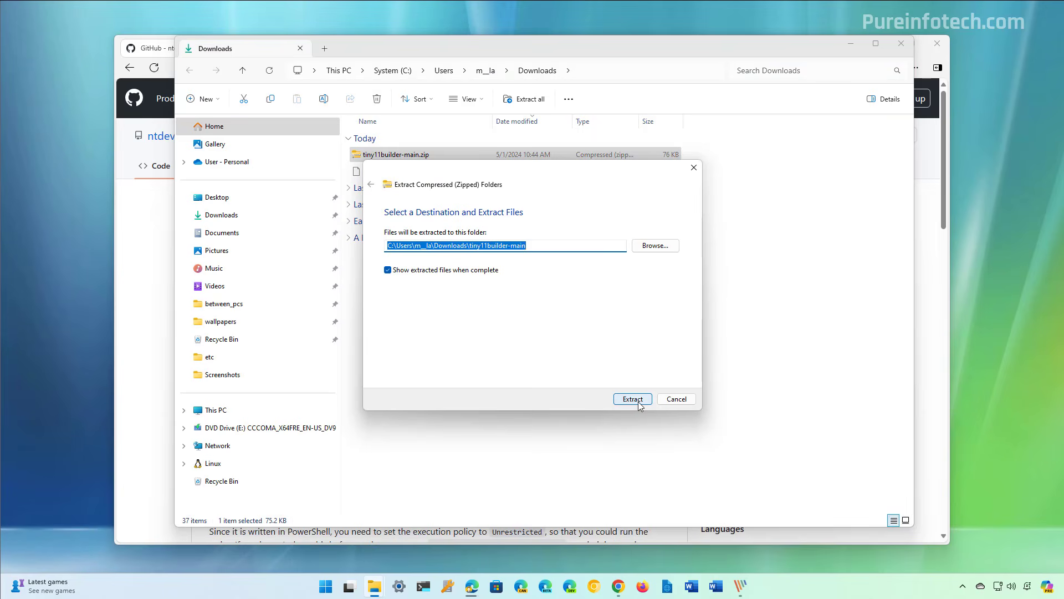
pyautogui.click(638, 402)
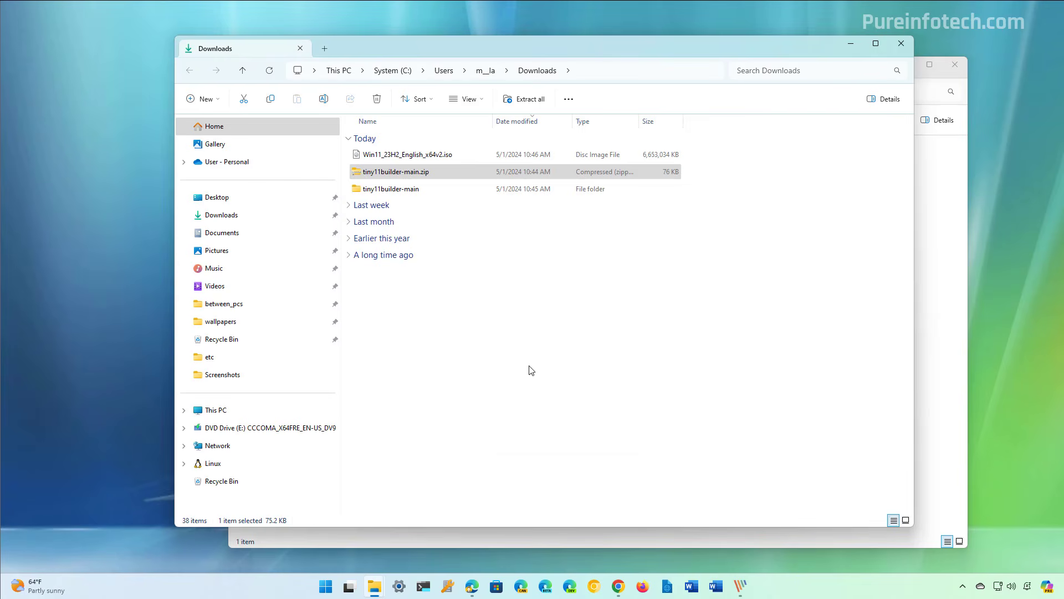
# View the available actions for Win11_23H2_English_x64v2.iso and check the drive letter of the mounted Windows 11 image.
pyautogui.rightClick(425, 155)
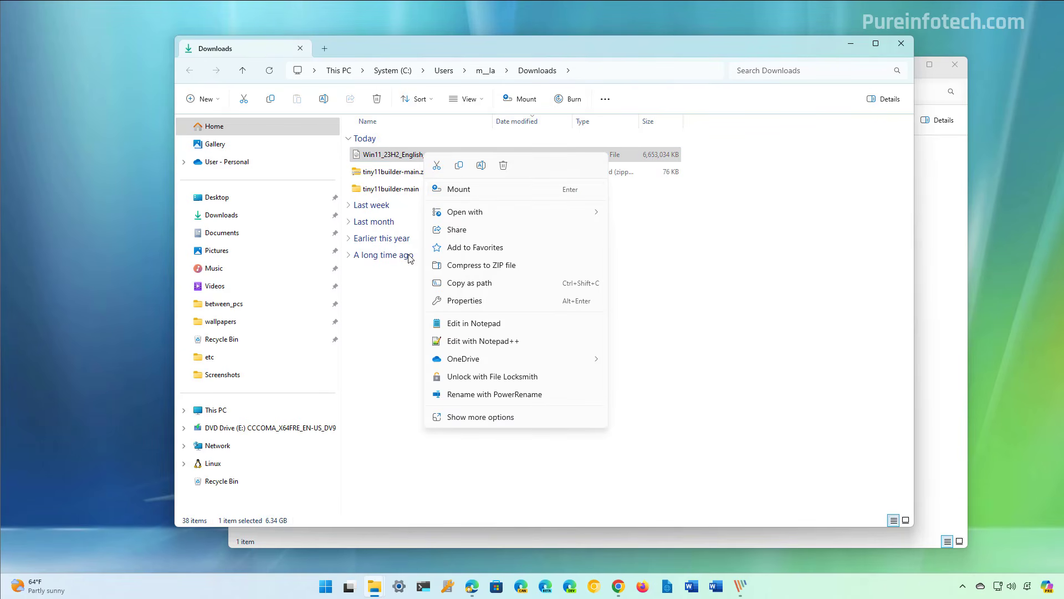
pyautogui.click(391, 312)
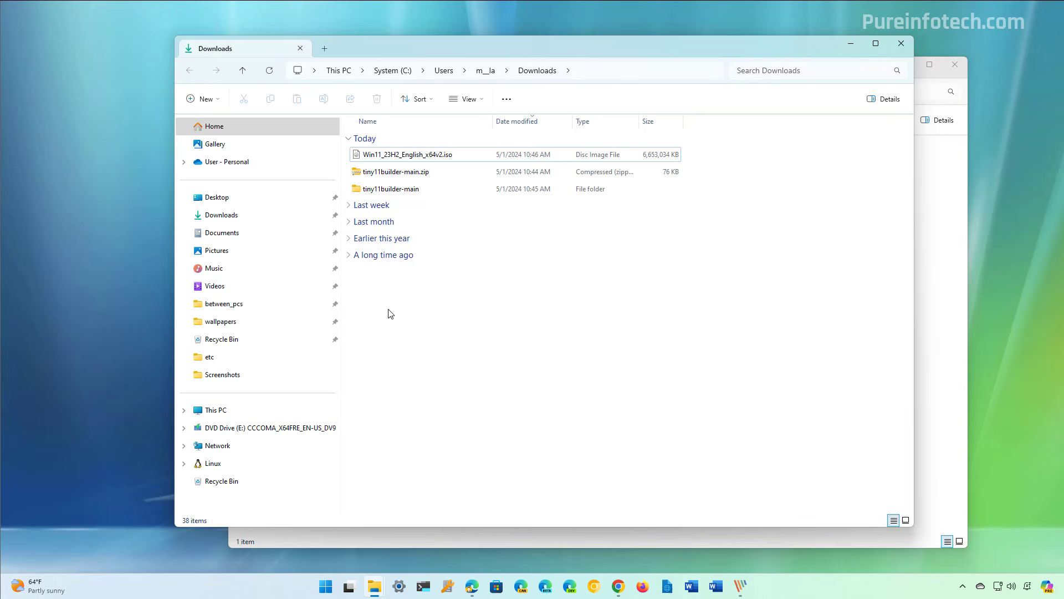
pyautogui.click(244, 433)
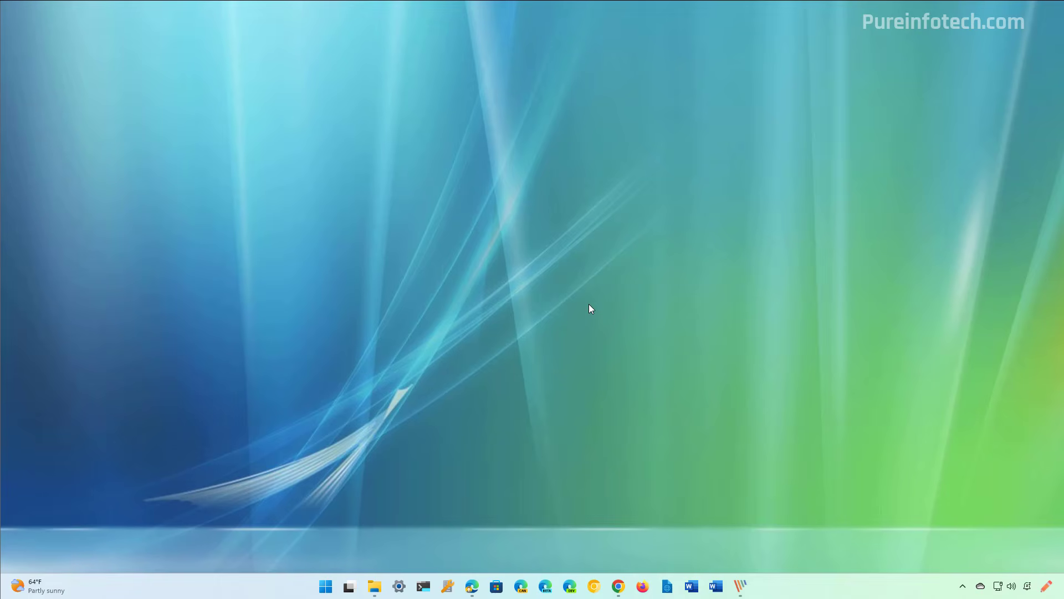
# Search Windows for "terminal", run Terminal Preview as administrator and allow it to make changes to the device.
pyautogui.press('super')
pyautogui.write('power')
pyautogui.press('BackSpace')
pyautogui.press('BackSpace')
pyautogui.press('BackSpace')
pyautogui.press('BackSpace')
pyautogui.press('BackSpace')
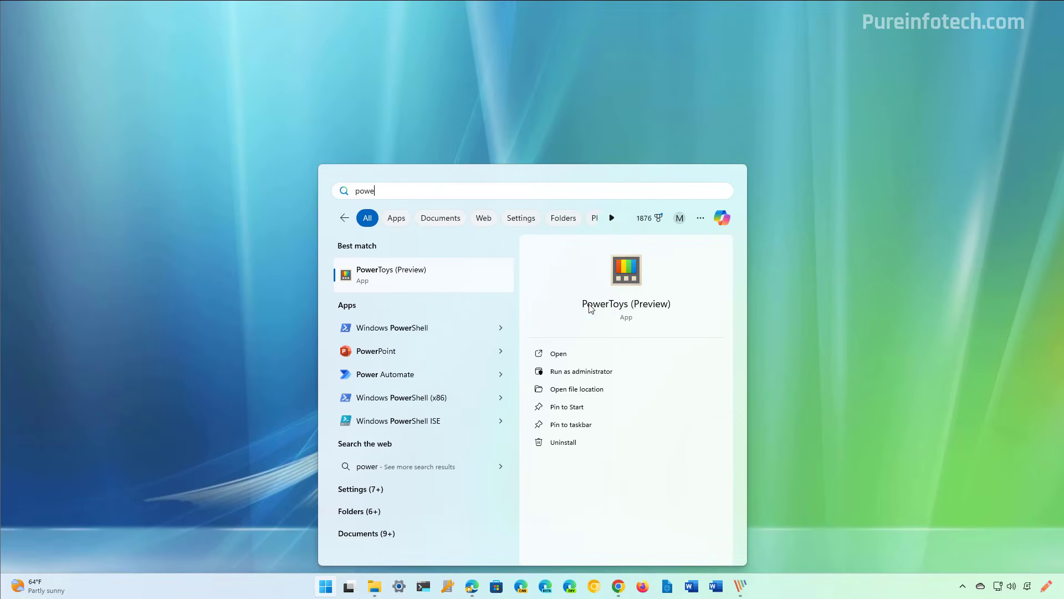
pyautogui.write('te')
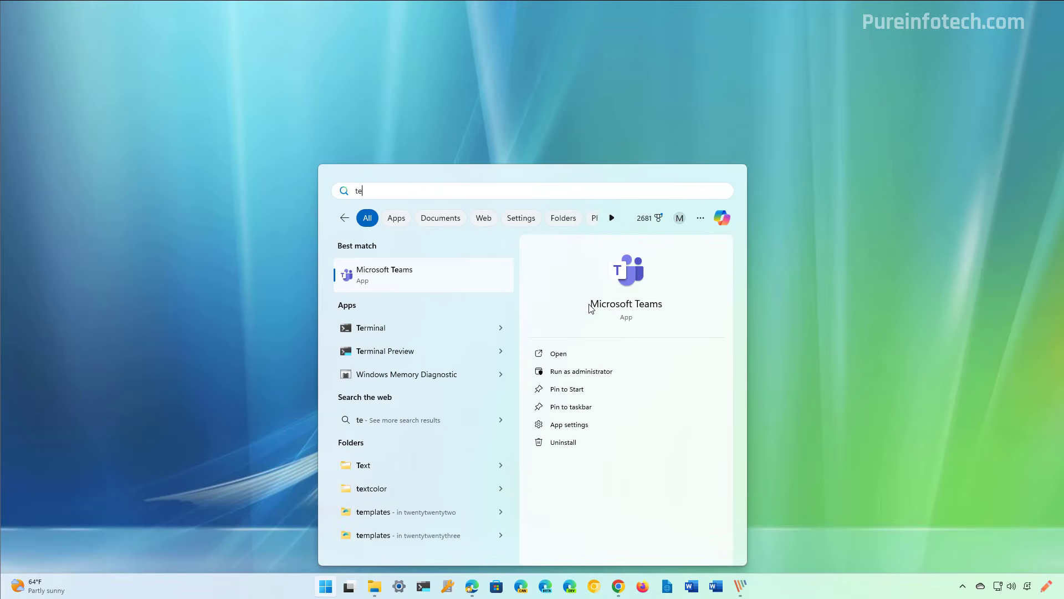
pyautogui.write('rminal')
pyautogui.rightClick(403, 329)
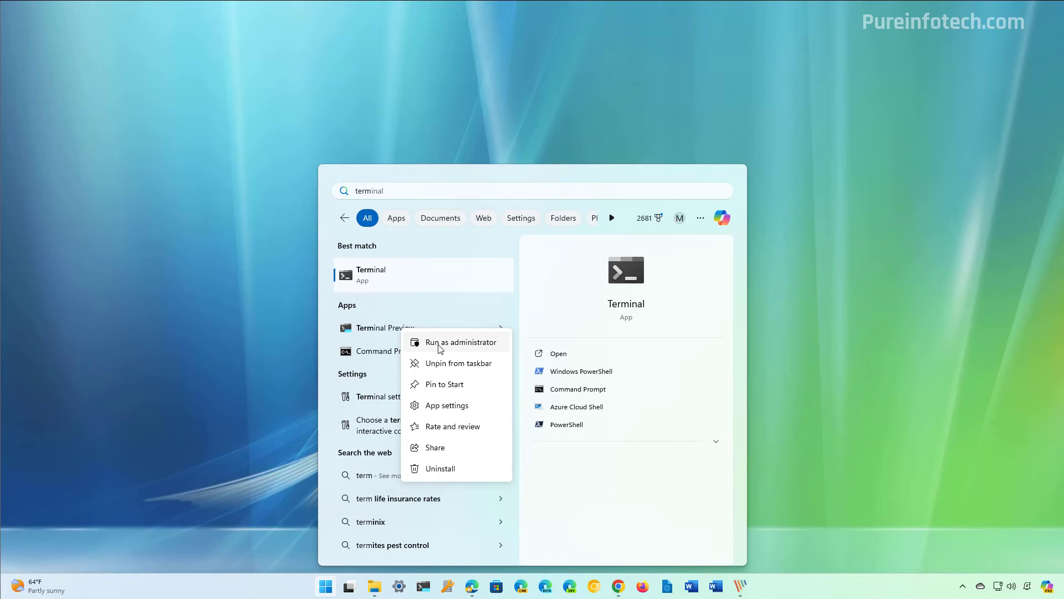
pyautogui.click(441, 343)
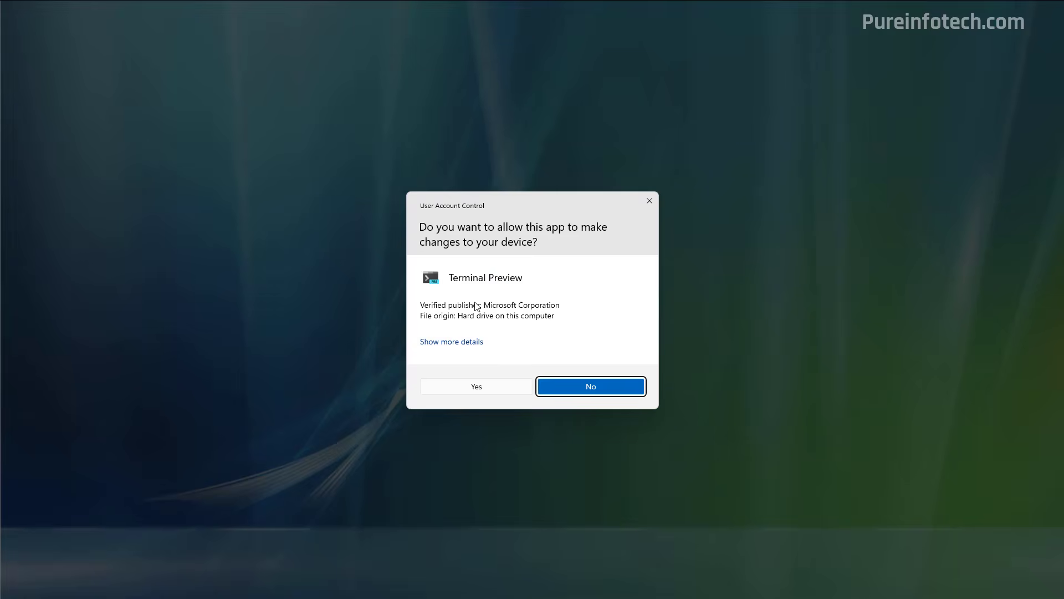
pyautogui.click(459, 387)
# Replace the Command Prompt session with a Windows PowerShell one and run Set-ExecutionPolicy unrestricted.
pyautogui.click(394, 82)
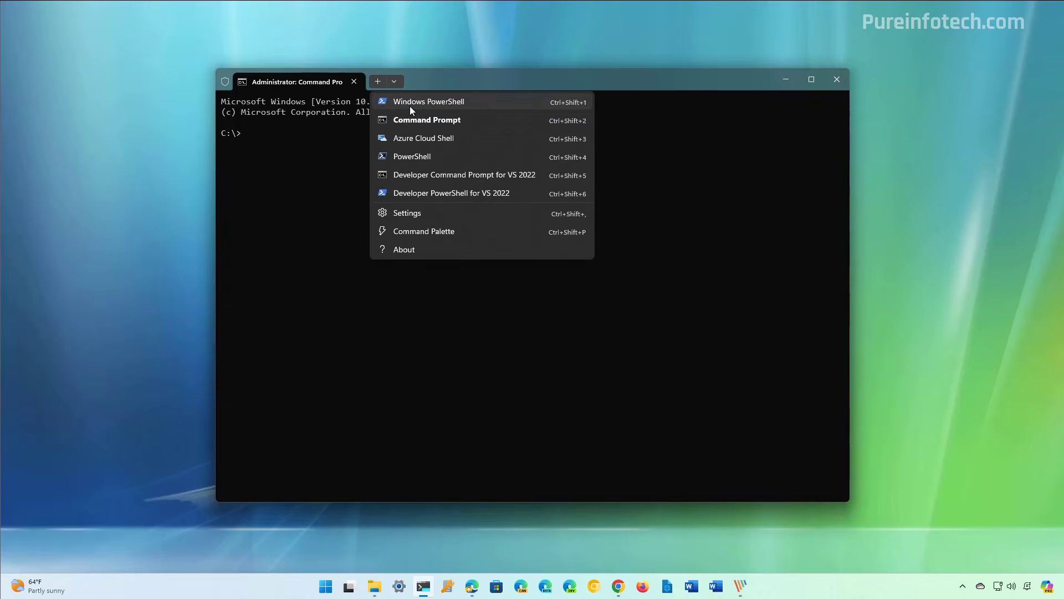
pyautogui.click(411, 105)
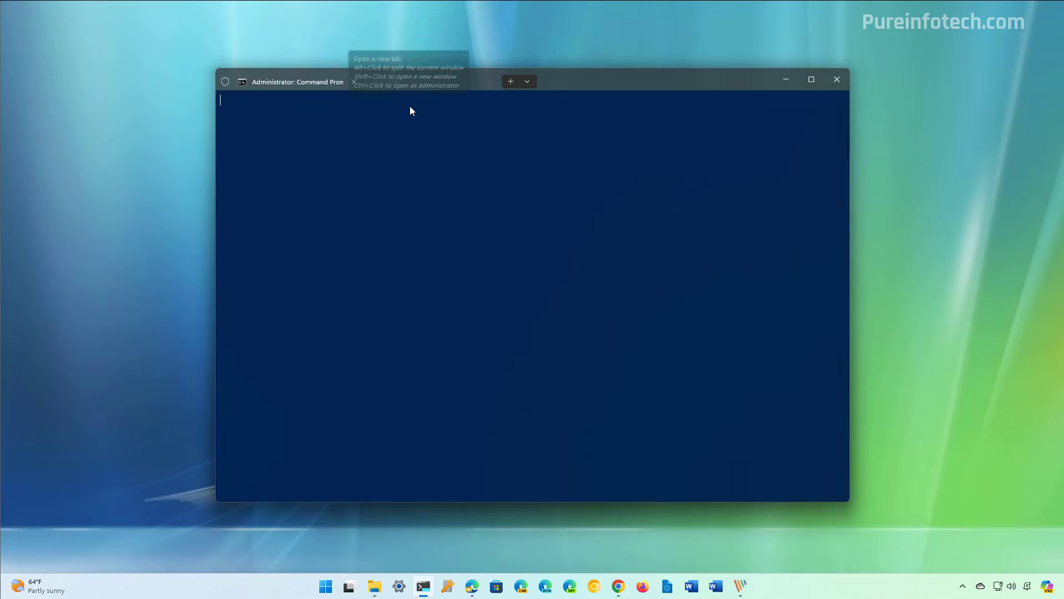
pyautogui.click(354, 82)
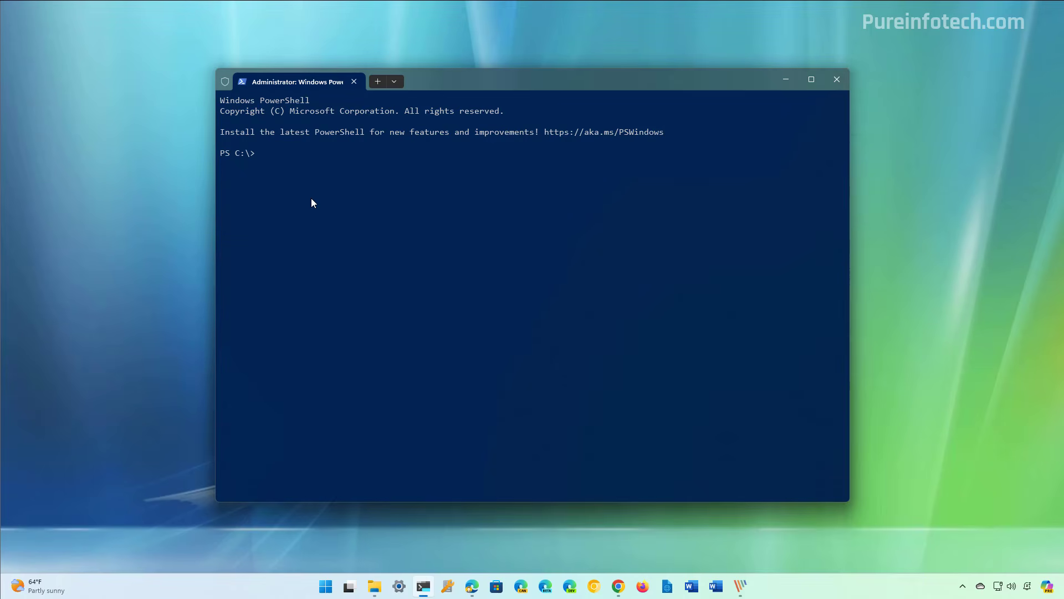
pyautogui.write('Set-ExecutionPolicy unrestricted')
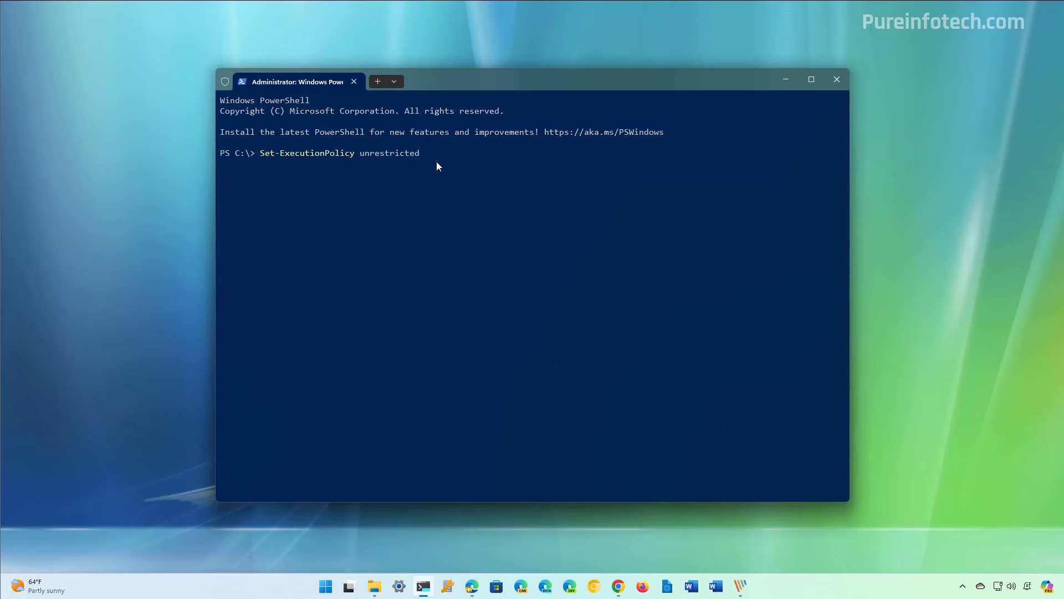
pyautogui.press('Return')
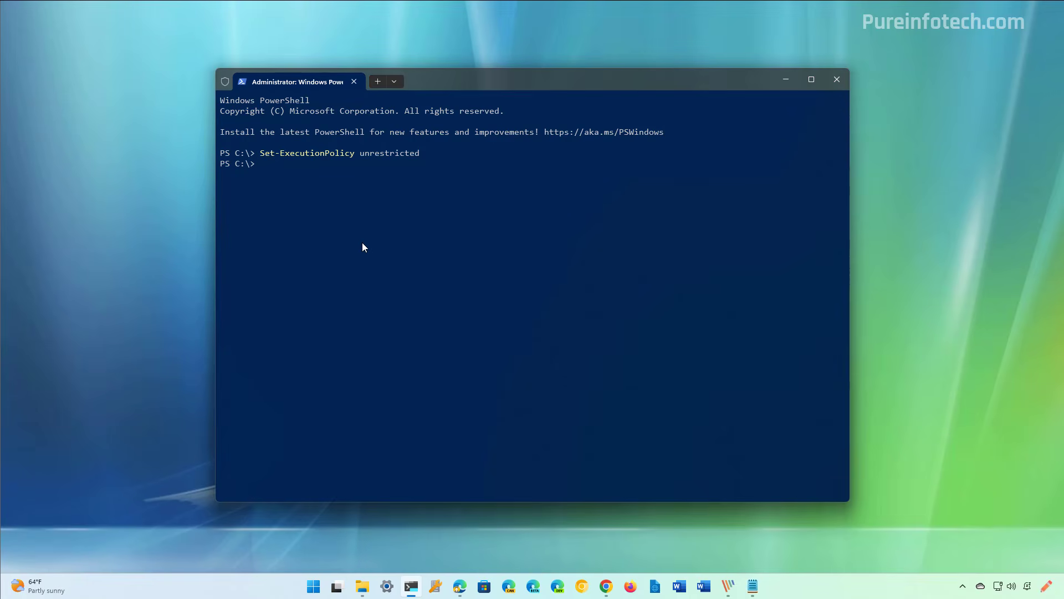
# Launch the tiny11maker.ps1 script by its full path in the extracted tiny11builder-main folder, checking the folder location first.
pyautogui.write('& "C:\\Users\\m__la\\Downloads\\tiny11builder-main\\tiny11builder-main\\tiny11maker.ps1"')
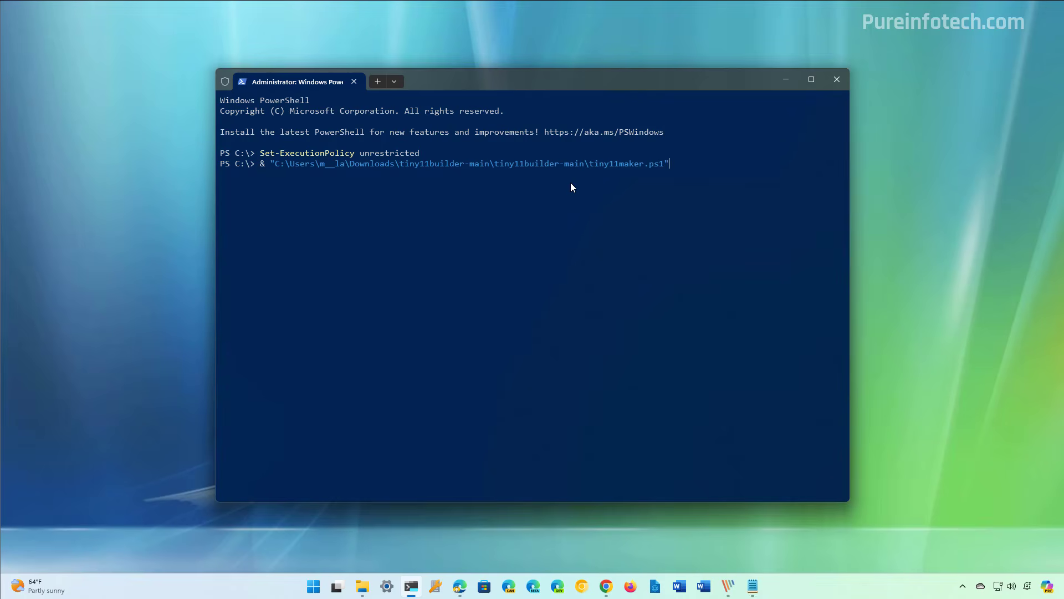
pyautogui.moveTo(363, 586)
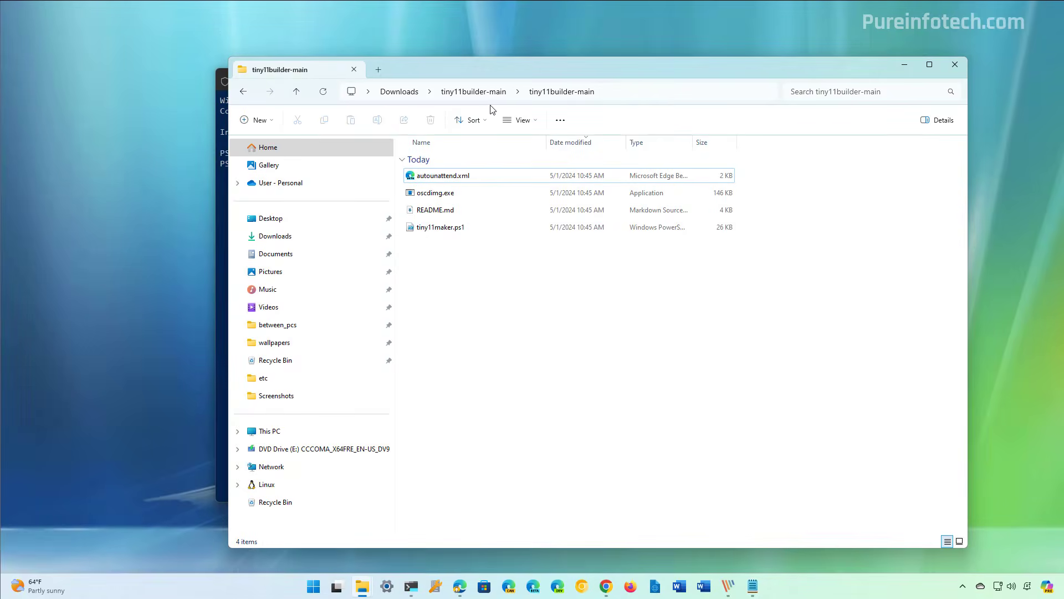
pyautogui.click(649, 96)
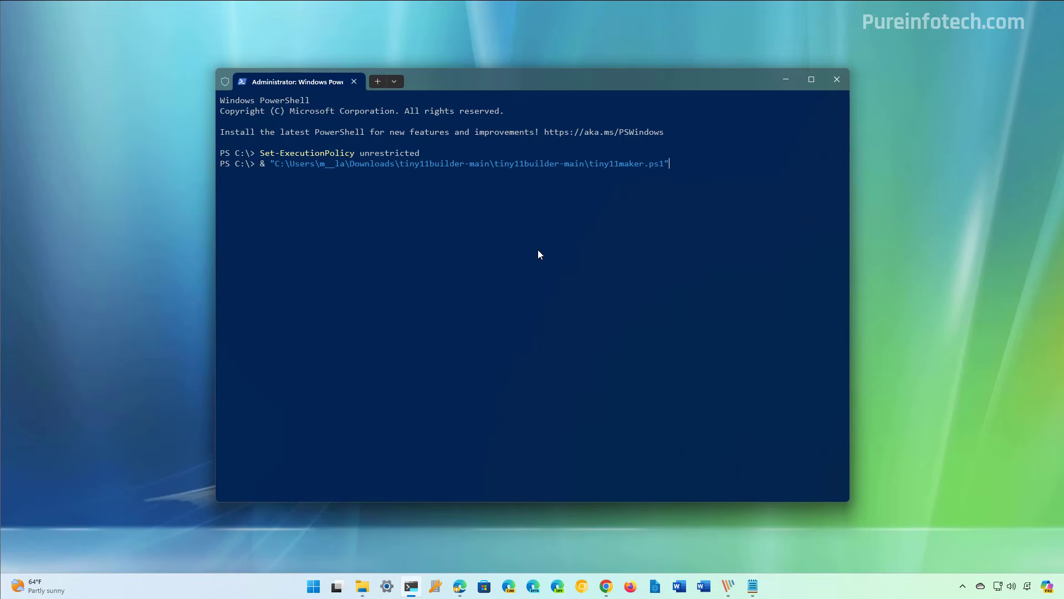
pyautogui.press('Return')
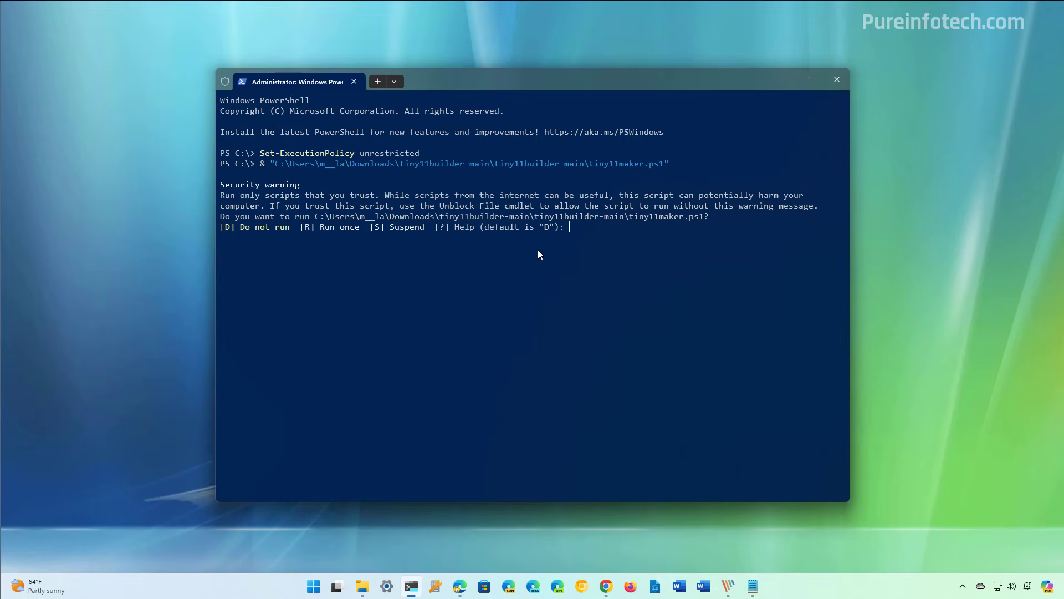
# Allow the script to run once and enter E as the drive letter for the Windows 11 image.
pyautogui.write('R')
pyautogui.press('Return')
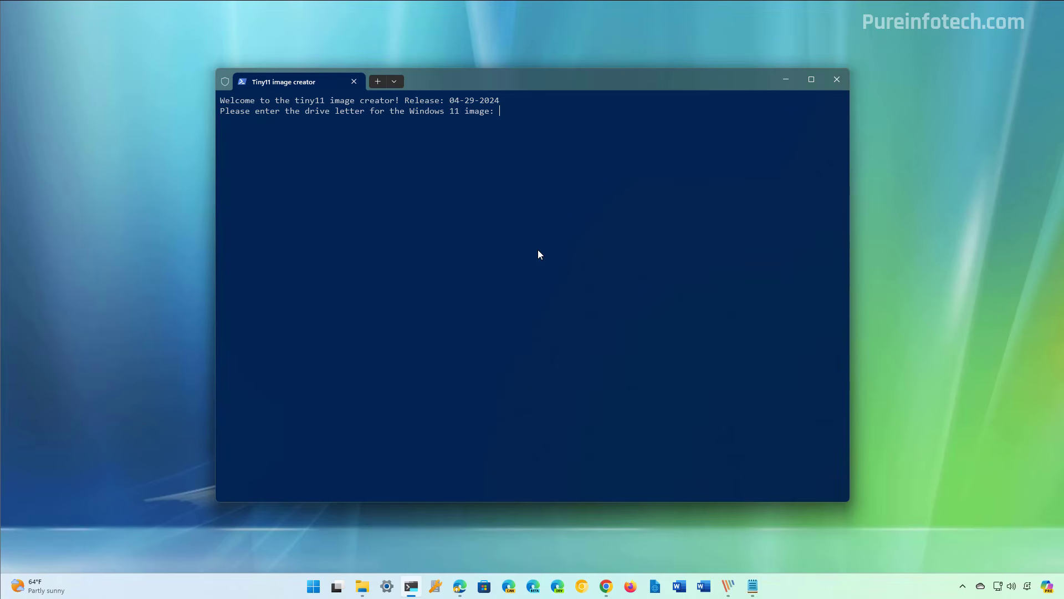
pyautogui.write('E')
pyautogui.press('Return')
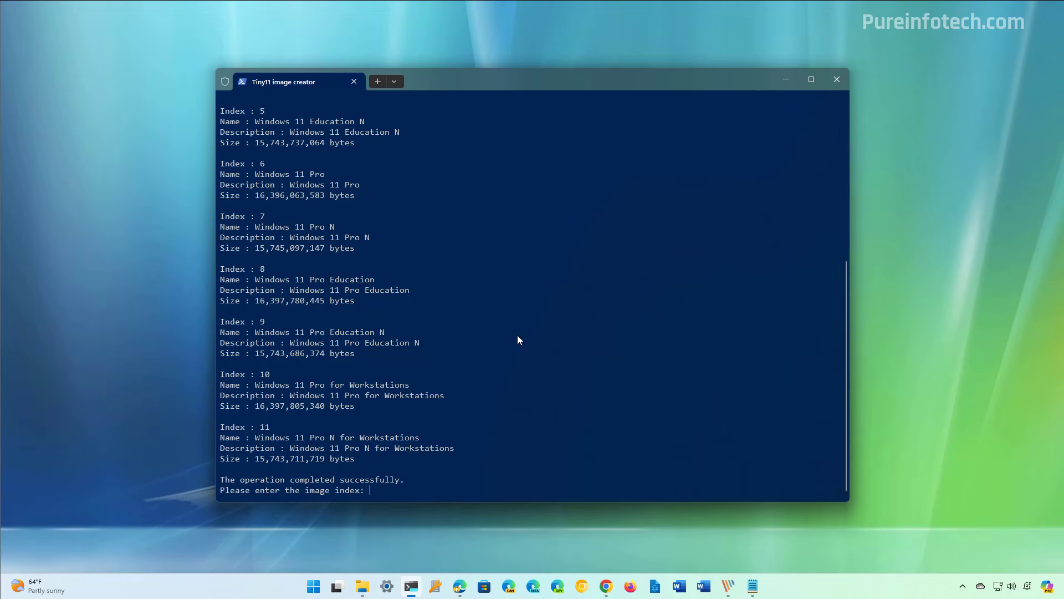
# Look through the listed Windows 11 editions and enter 6 as the image index to pick Windows 11 Pro.
pyautogui.scroll(4, 518, 335)
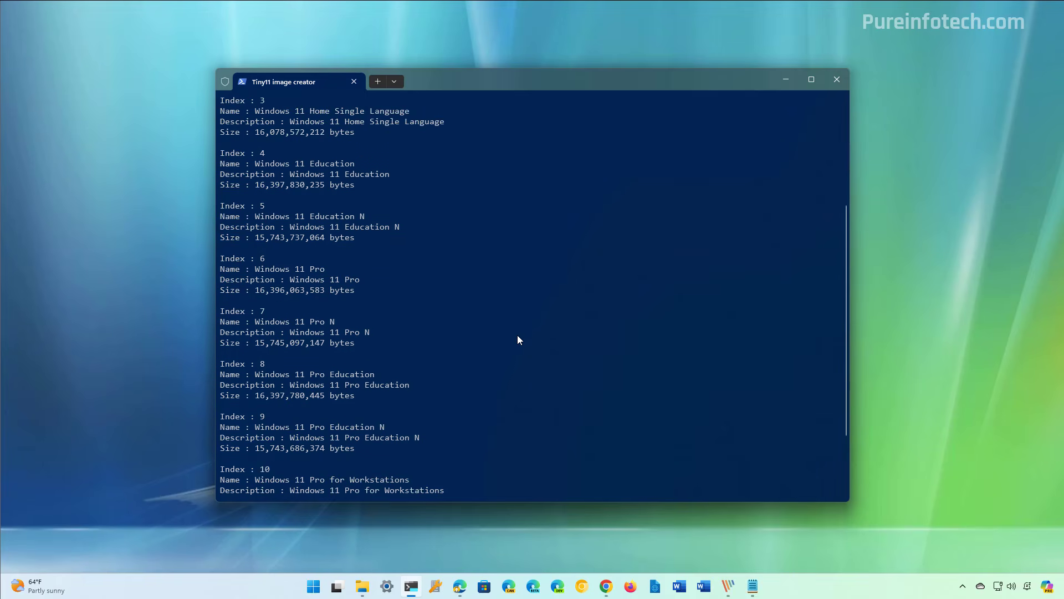
pyautogui.scroll(-4, 517, 335)
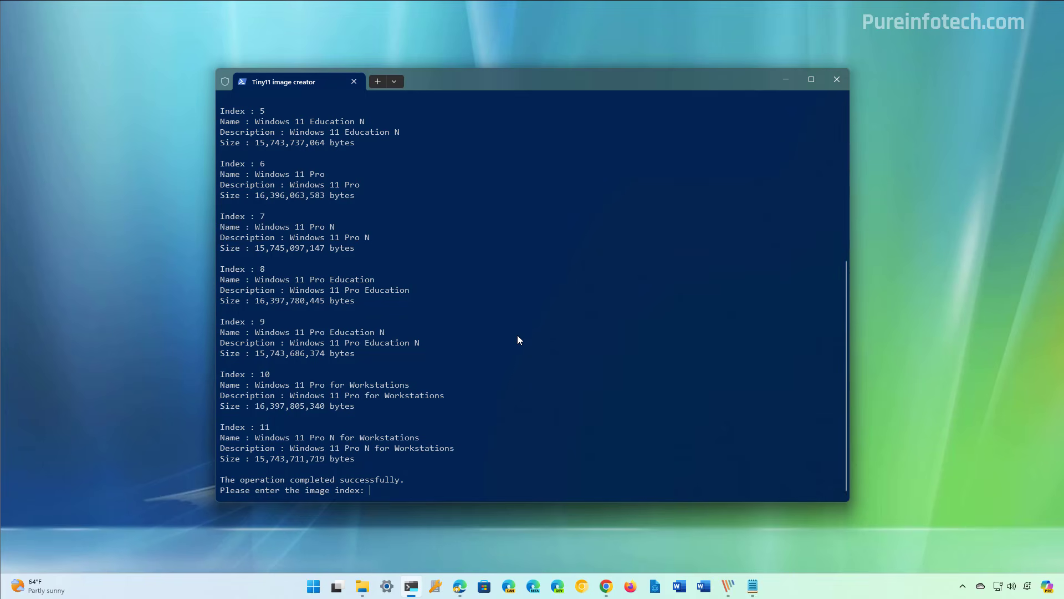
pyautogui.write('6')
pyautogui.press('Return')
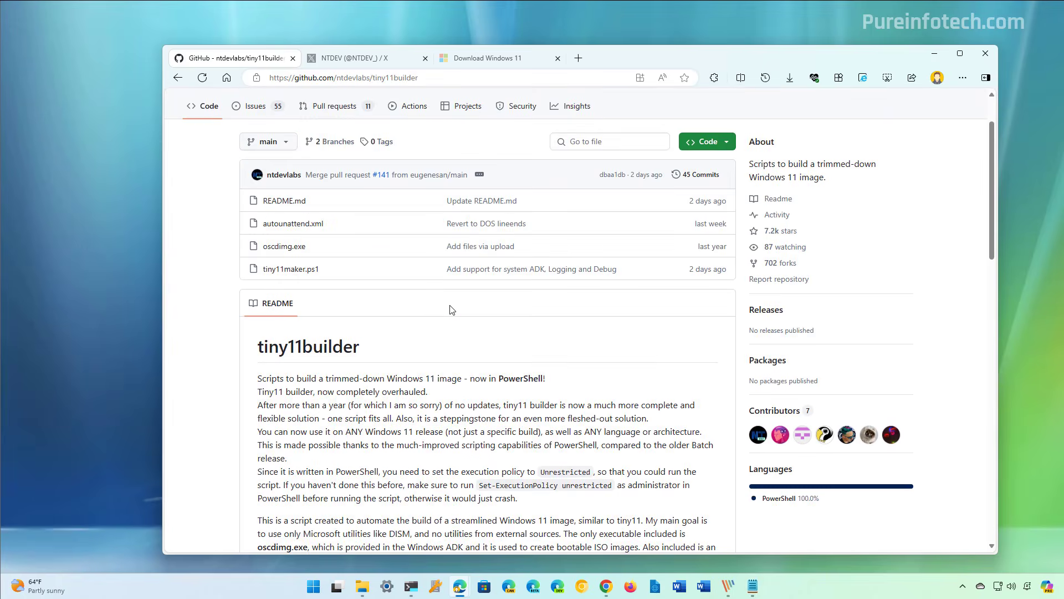
# Read the removed-apps list and the known issues in the tiny11builder README on GitHub.
pyautogui.scroll(-2, 452, 309)
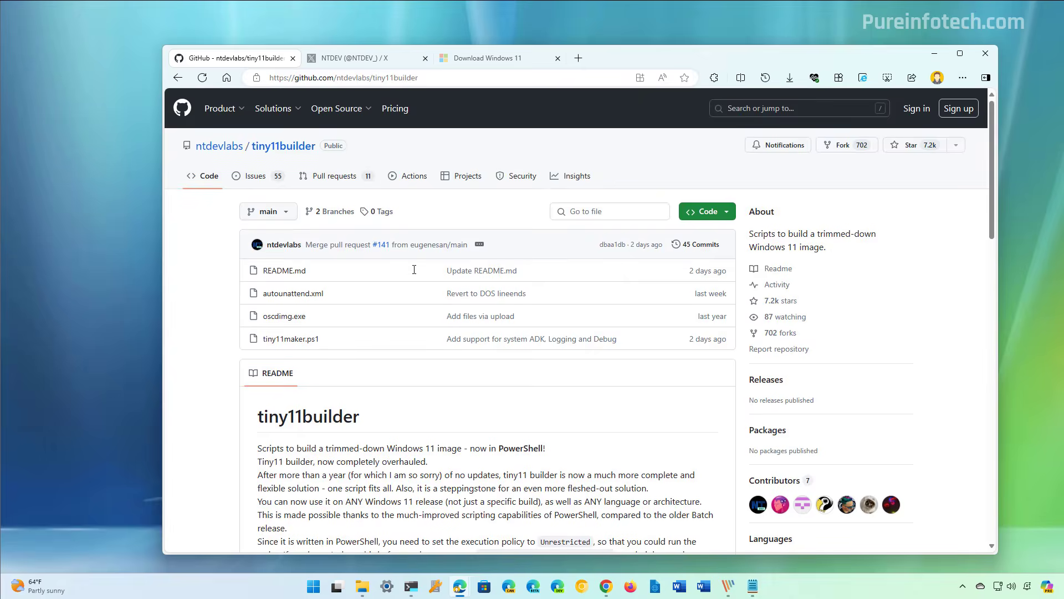
pyautogui.scroll(-12, 415, 272)
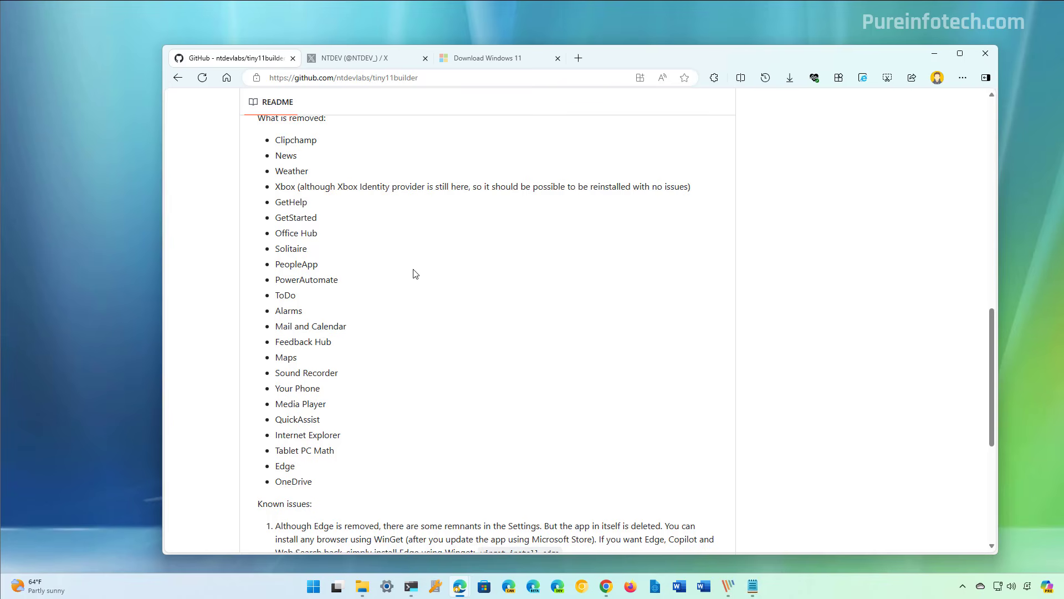
pyautogui.scroll(1, 414, 273)
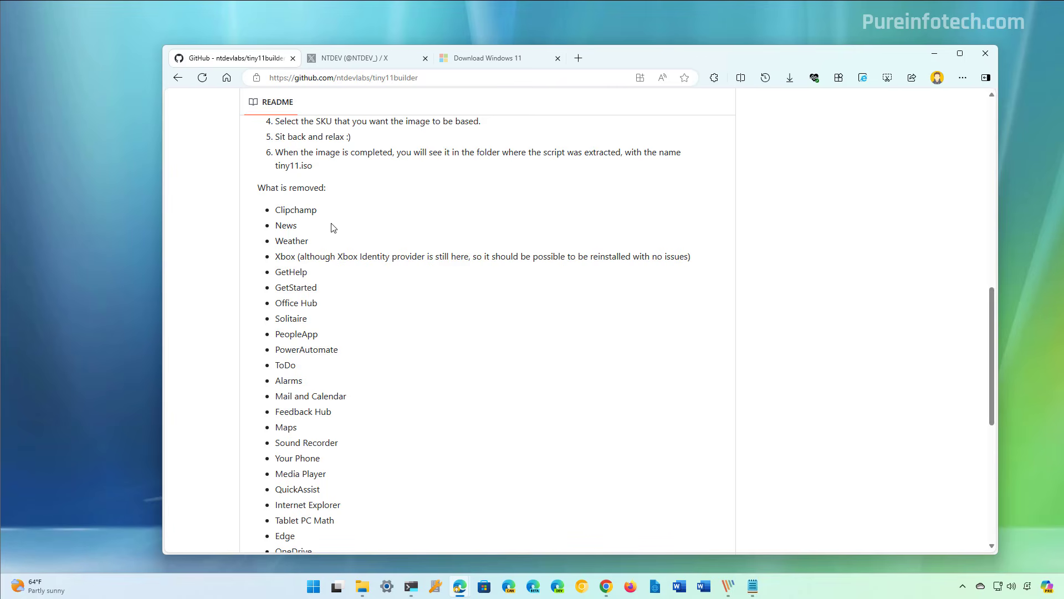
pyautogui.scroll(-3, 340, 453)
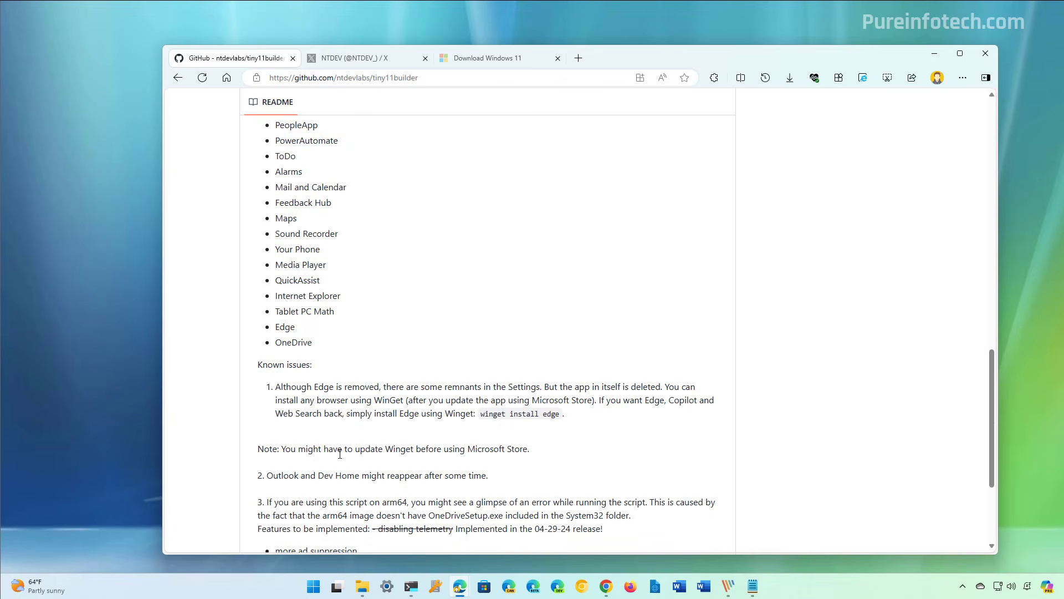
pyautogui.scroll(-1, 340, 453)
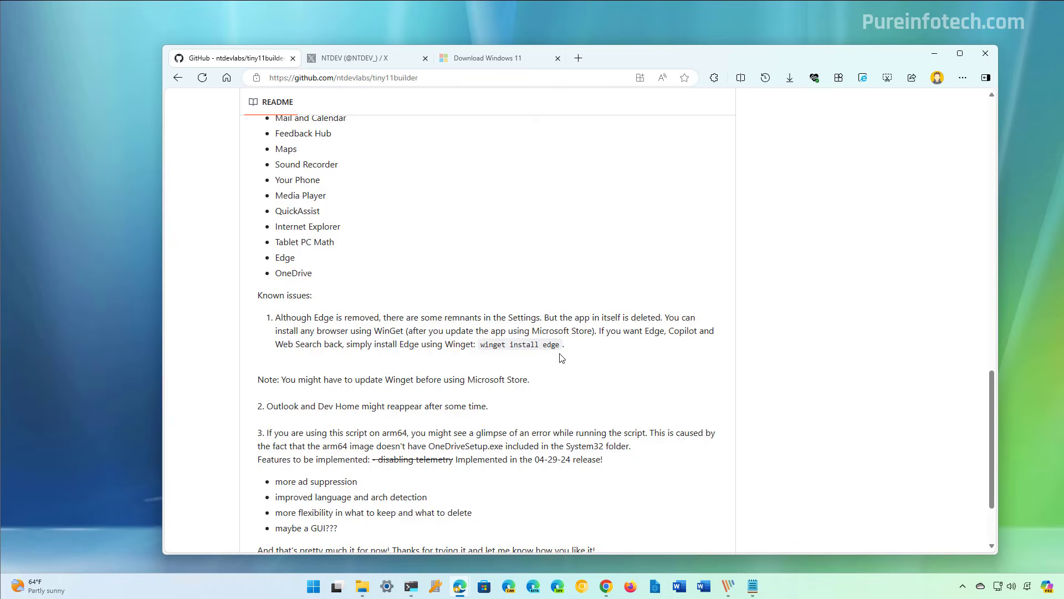
pyautogui.scroll(-2, 565, 357)
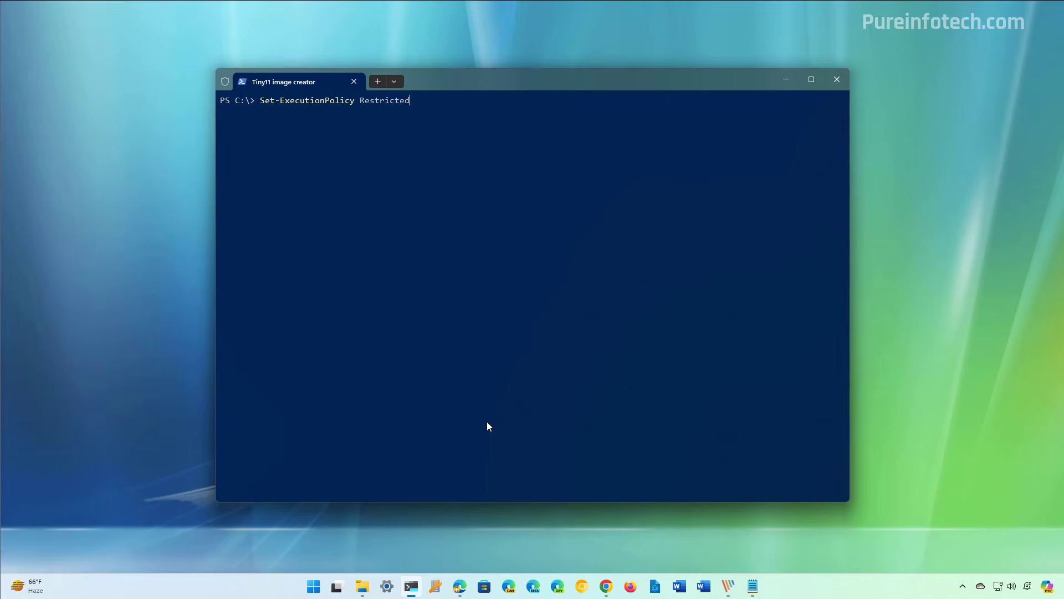
# Run Set-ExecutionPolicy Restricted in PowerShell, followed by Set-ExecutionPolicy Restricted -Scope CurrentUser -Force.
pyautogui.press('Return')
pyautogui.press('Up')
pyautogui.press('Up')
pyautogui.press('Up')
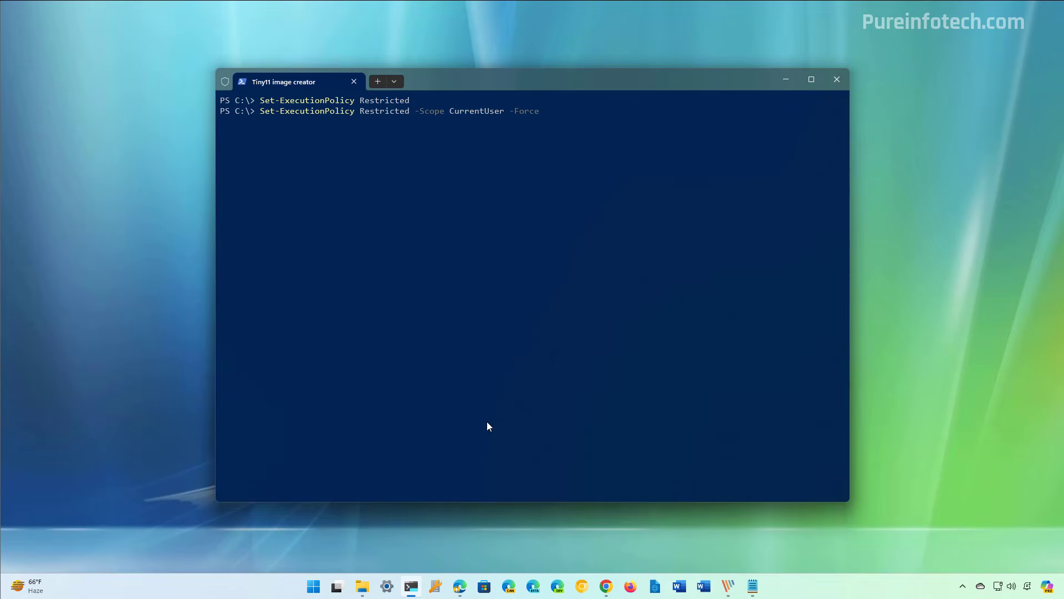
pyautogui.press('Return')
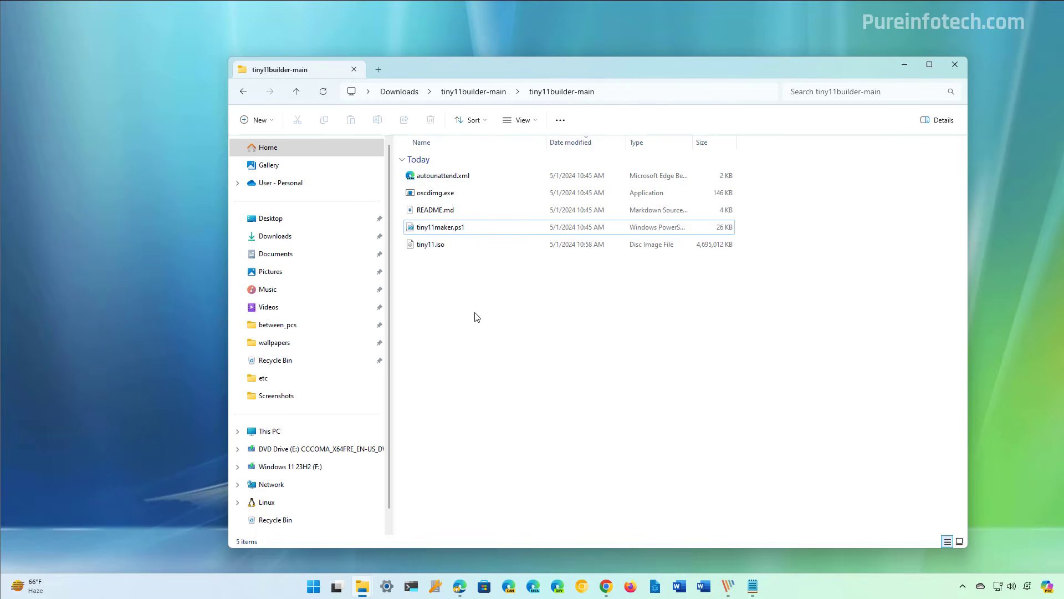
# Locate tiny11.iso in the tiny11builder-main folder and check the latest releases on the Rufus download page in the browser.
pyautogui.click(441, 248)
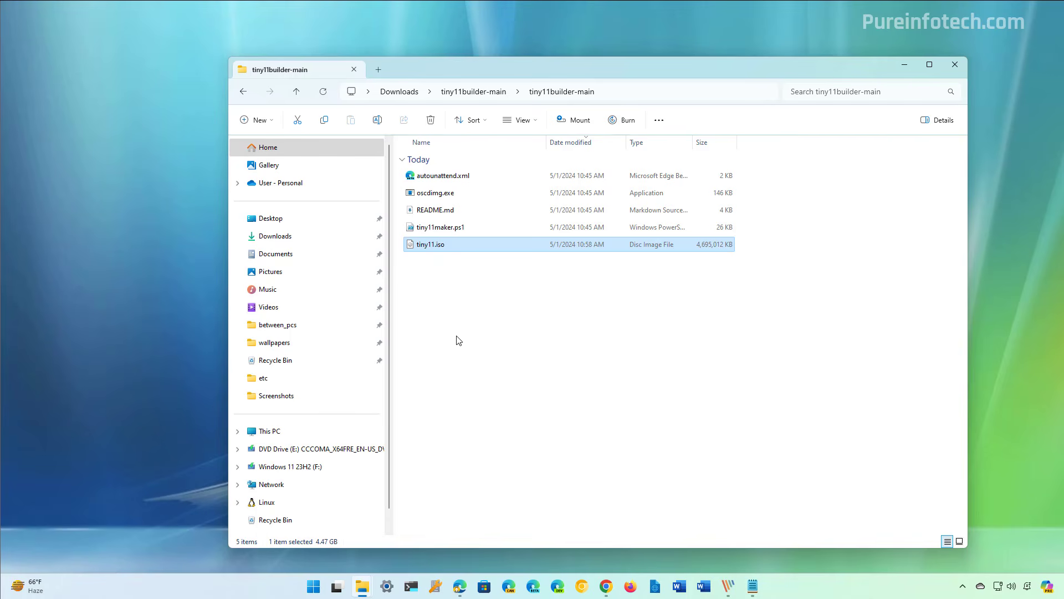
pyautogui.moveTo(460, 585)
pyautogui.click(513, 546)
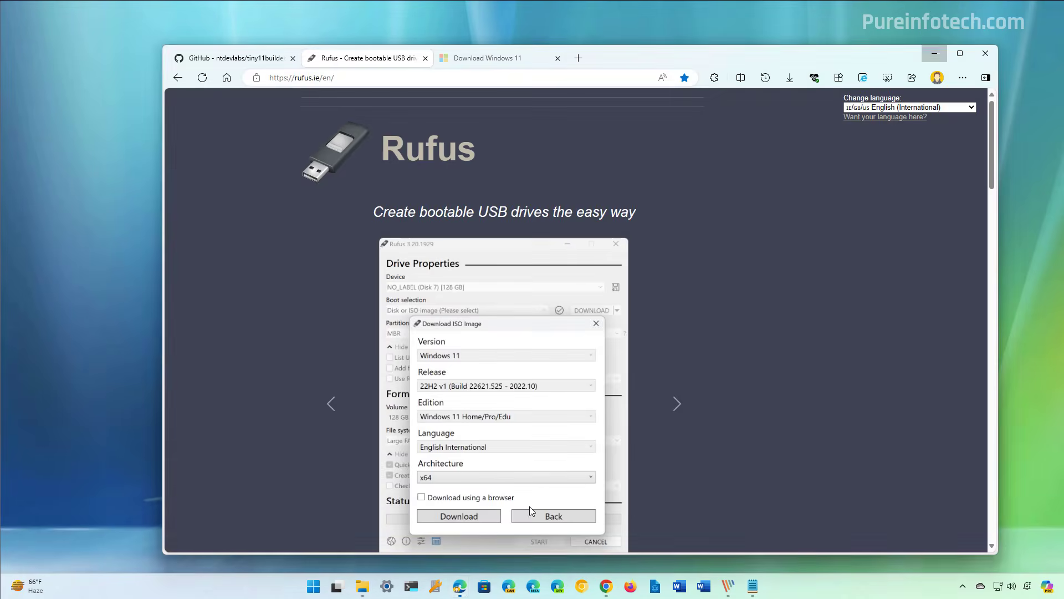
pyautogui.scroll(-10, 644, 257)
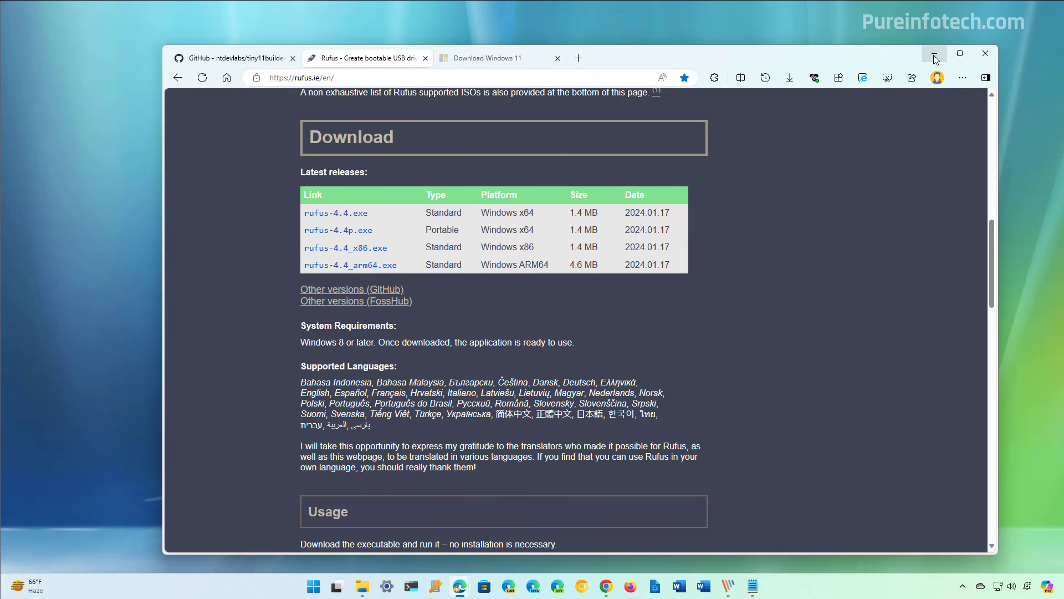
pyautogui.click(935, 54)
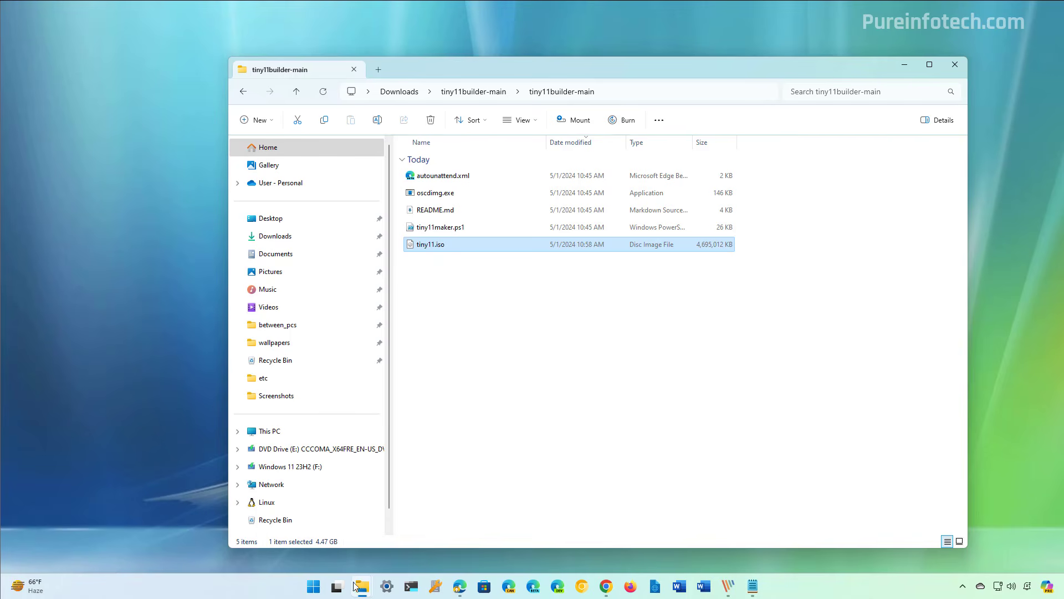
# Launch rufus-4.4.exe from the New folder in Downloads and allow it to run.
pyautogui.moveTo(354, 585)
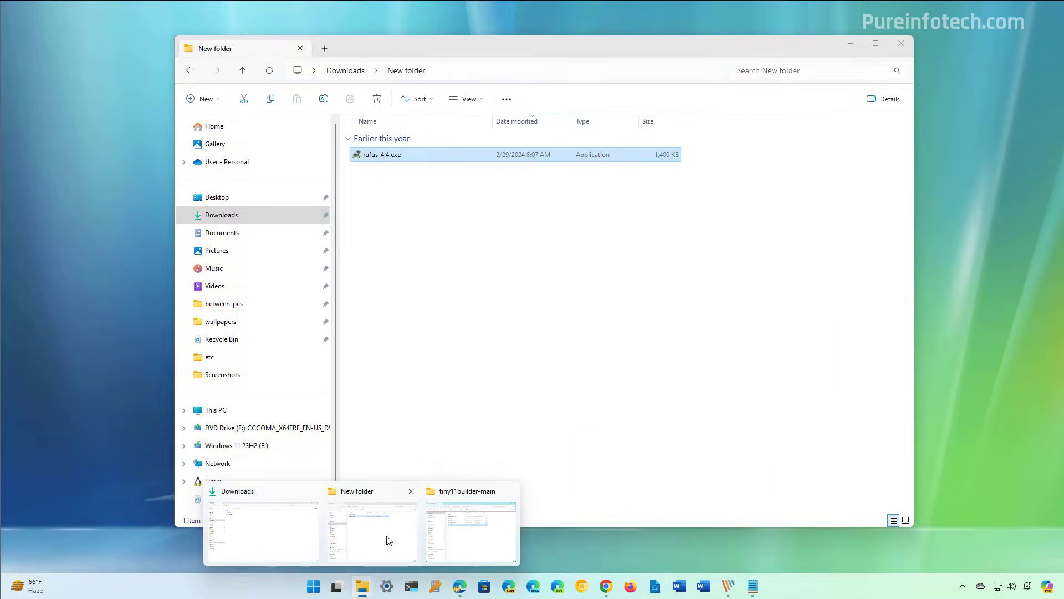
pyautogui.click(388, 540)
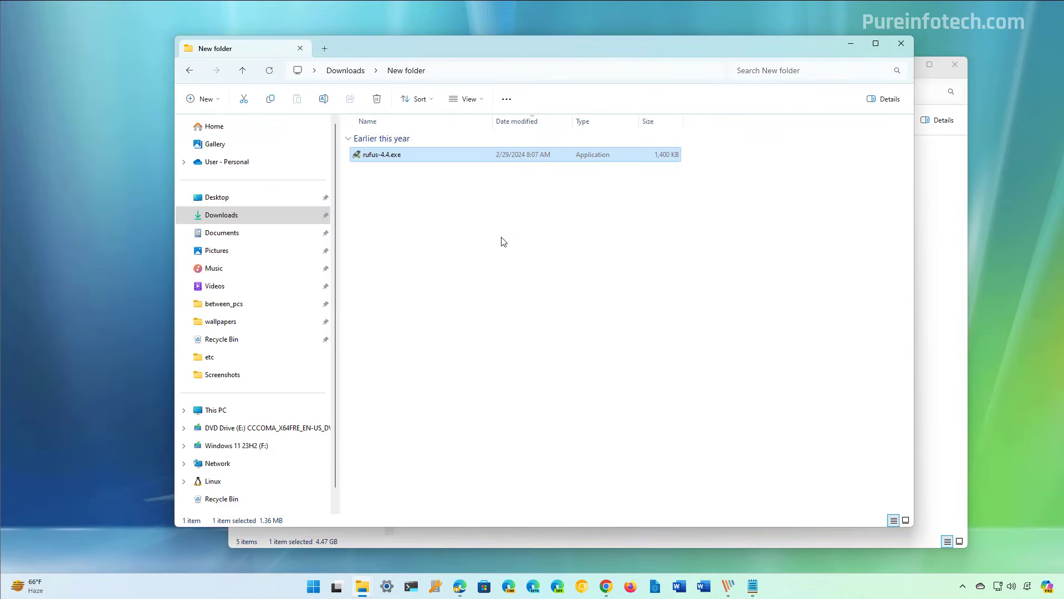
pyautogui.doubleClick(401, 161)
pyautogui.click(475, 385)
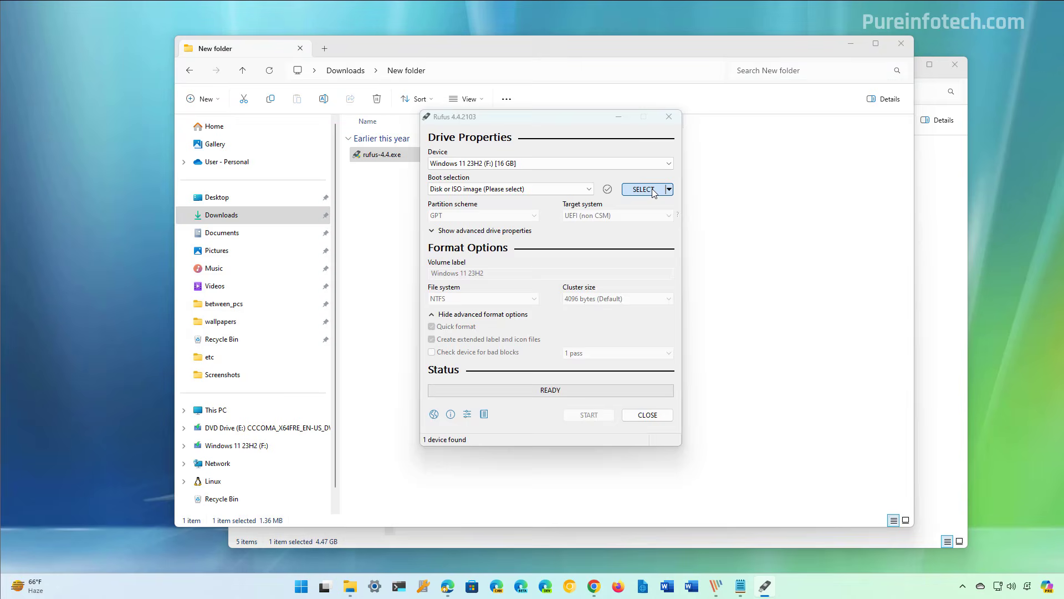
# Load tiny11.iso from the inner tiny11builder-main folder as the boot image in Rufus.
pyautogui.click(644, 189)
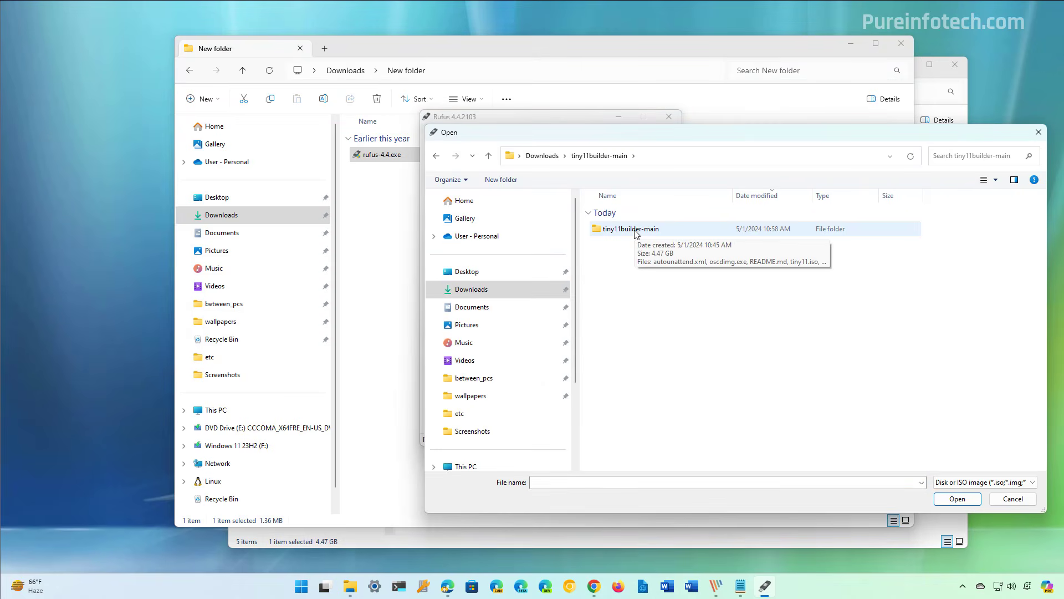
pyautogui.doubleClick(636, 232)
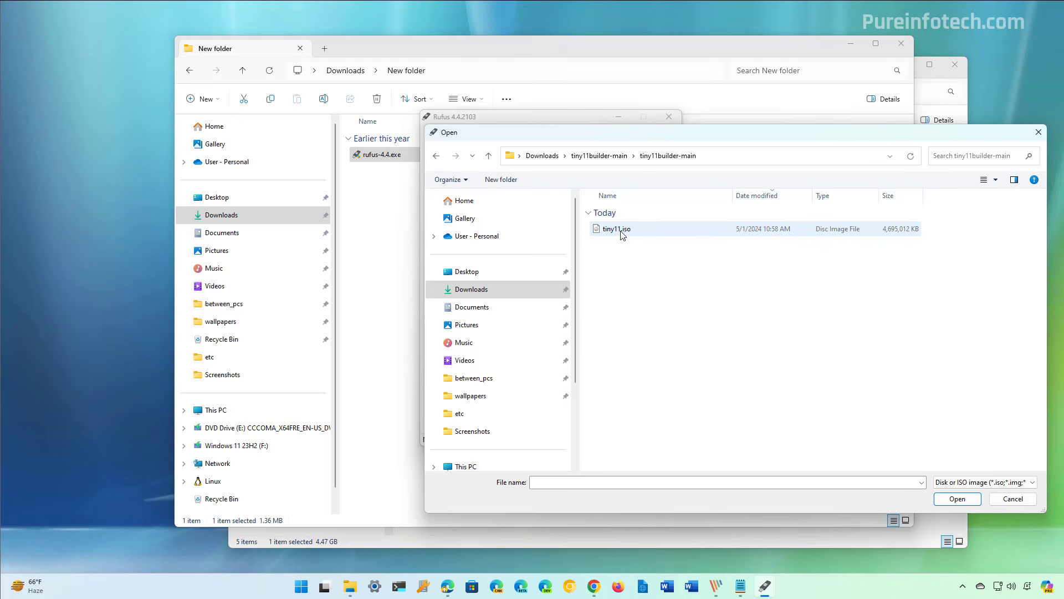
pyautogui.doubleClick(620, 230)
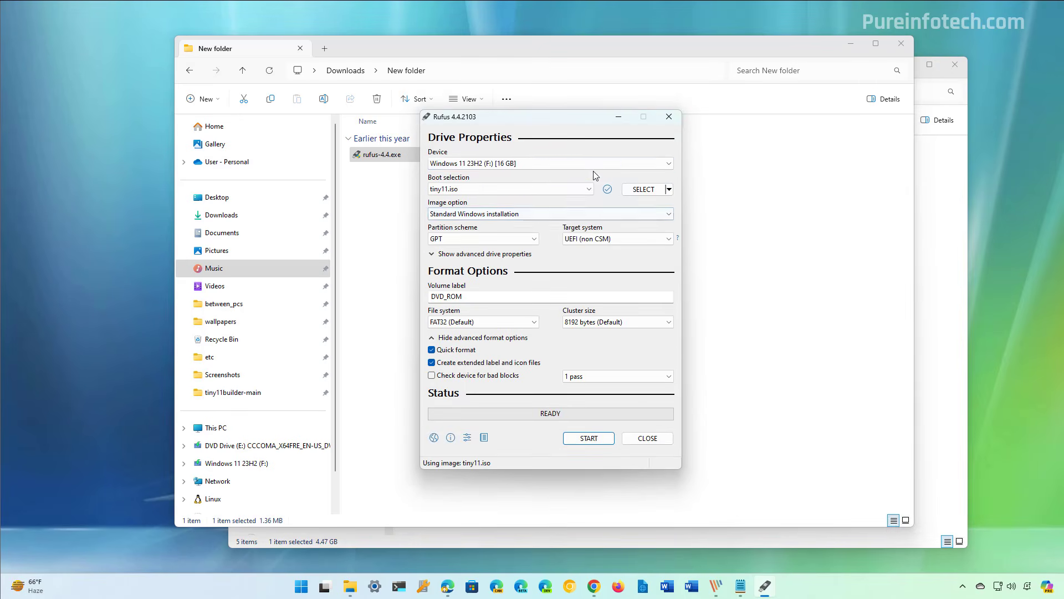
# Keep the 16 GB Windows 11 23H2 (F:) drive as the target device and start creating the bootable USB.
pyautogui.click(591, 163)
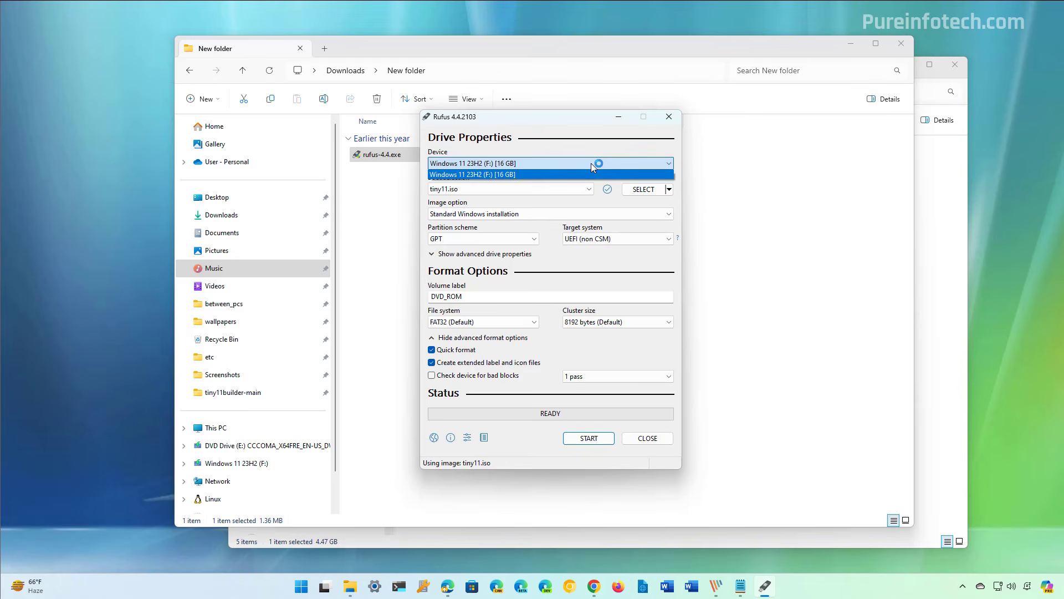
pyautogui.click(591, 163)
pyautogui.click(590, 439)
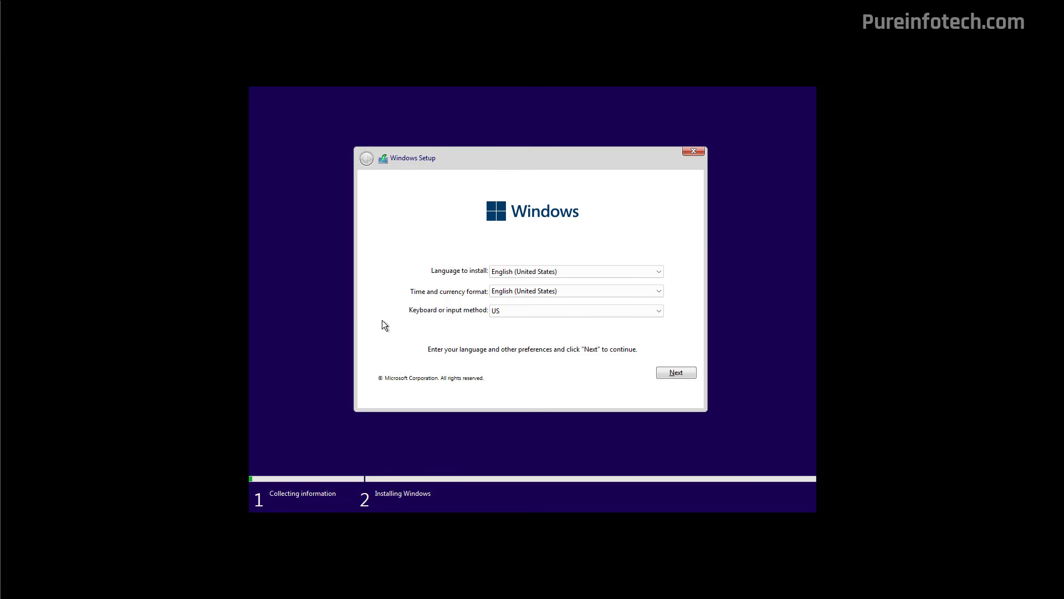
# Keep the English (United States) setup language, accept the license terms and install Windows on Drive 0 Unallocated Space.
pyautogui.click(670, 374)
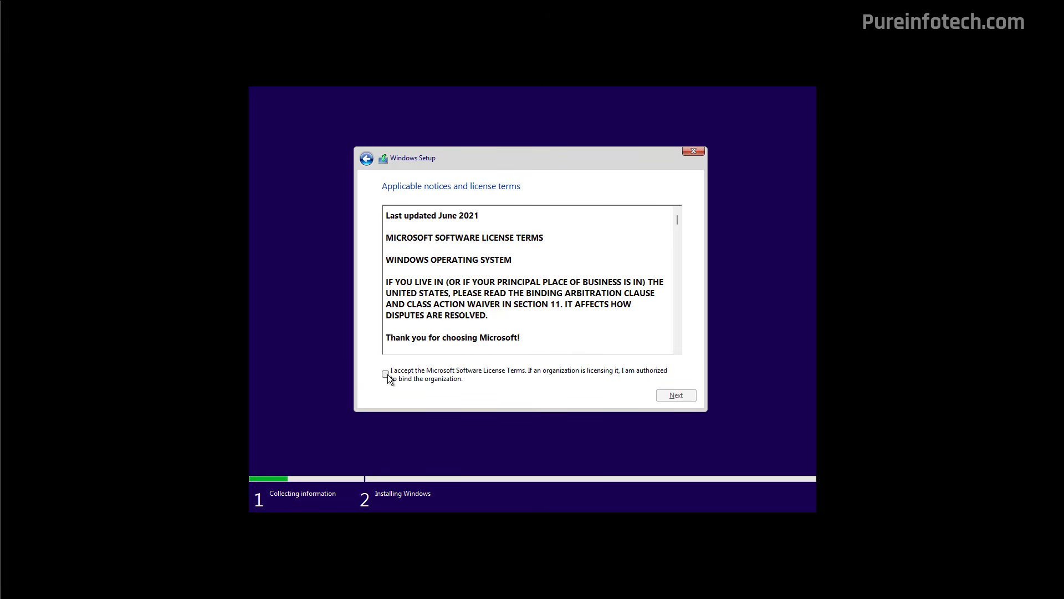
pyautogui.click(386, 374)
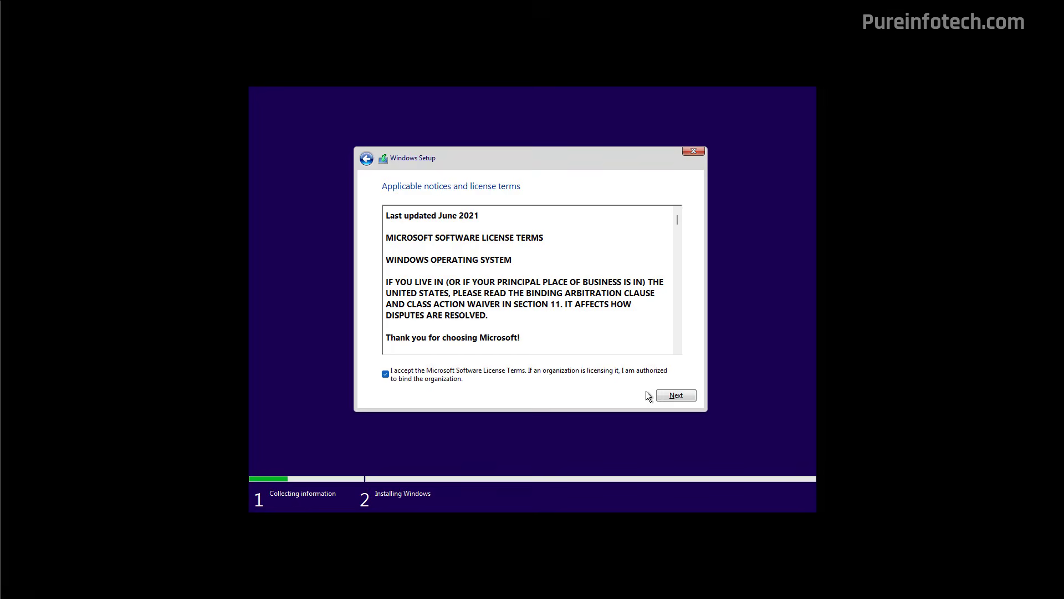
pyautogui.click(676, 395)
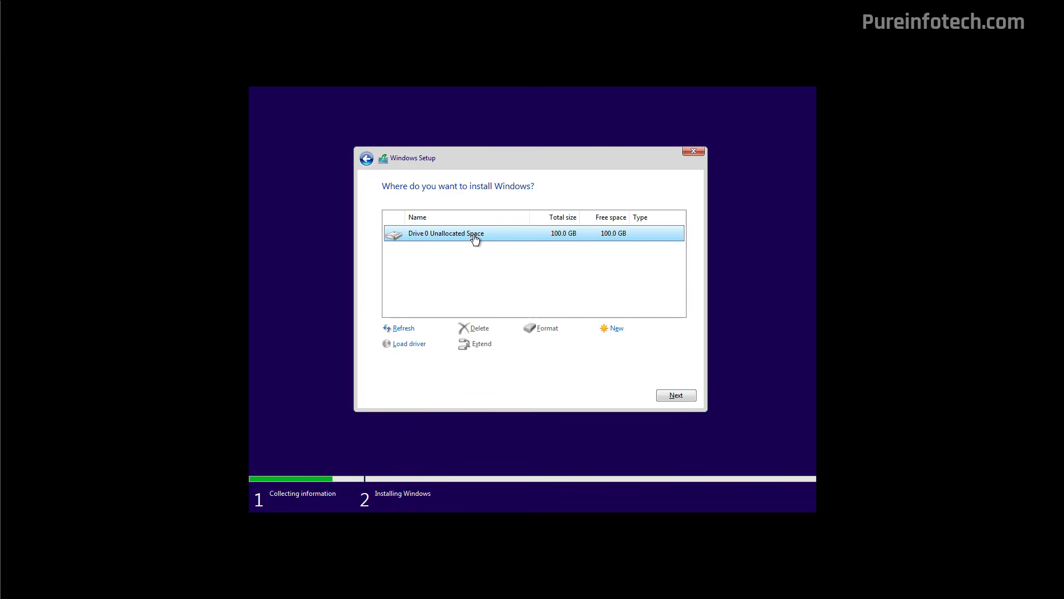
pyautogui.click(672, 396)
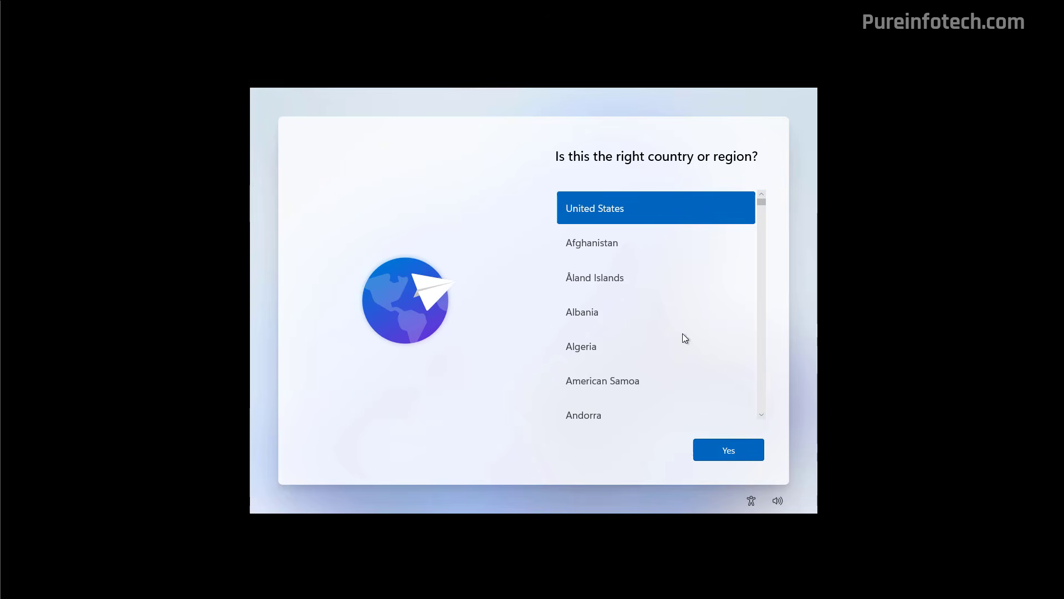
# Confirm United States as the region and US as the keyboard layout, and skip adding a second layout.
pyautogui.click(709, 458)
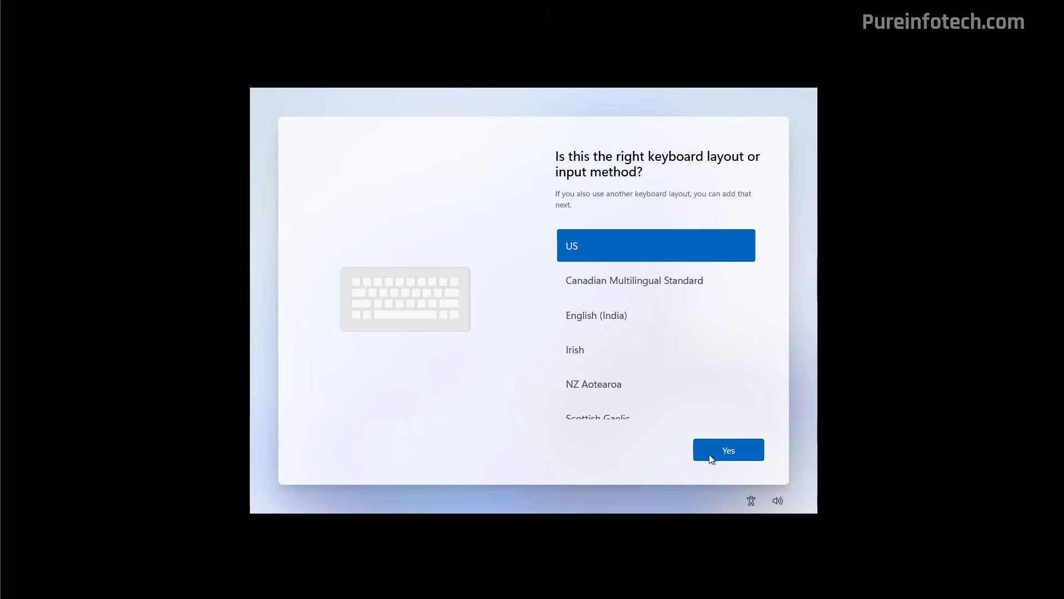
pyautogui.click(712, 458)
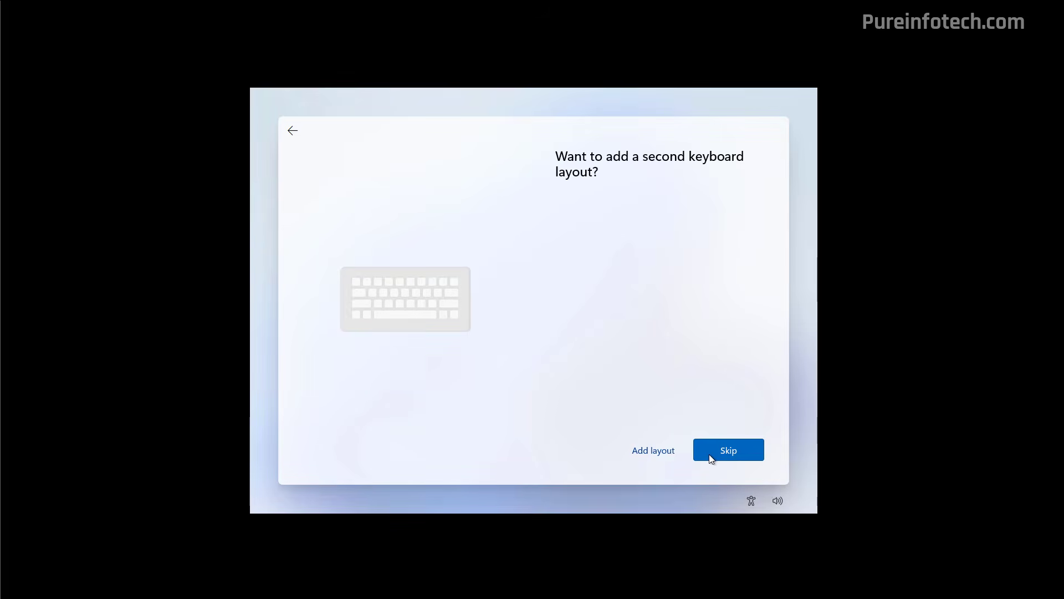
pyautogui.click(712, 457)
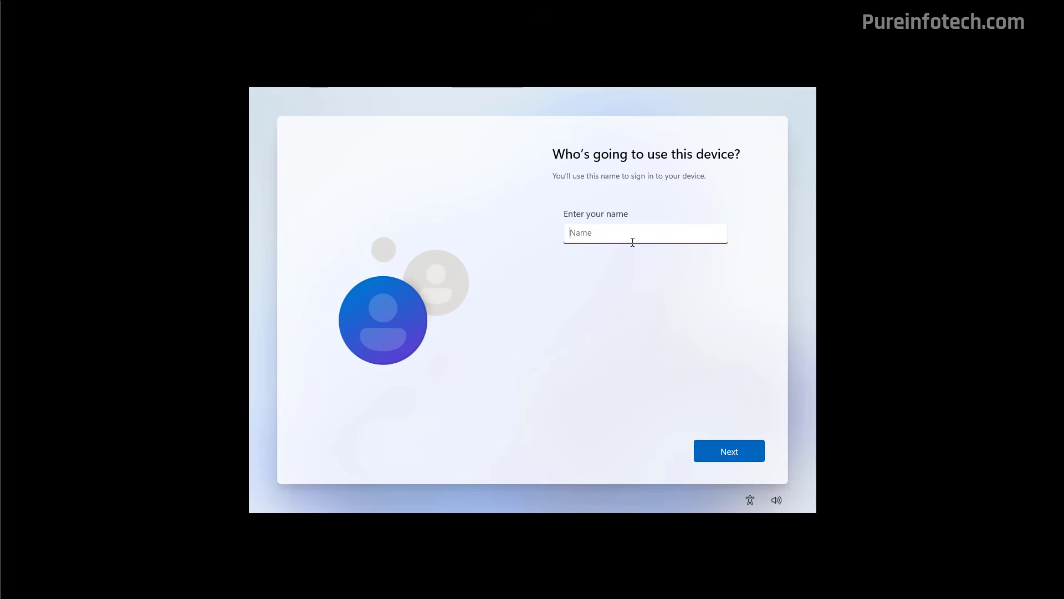
# Name the device's local account admin, then enter and confirm the account password.
pyautogui.write('admin')
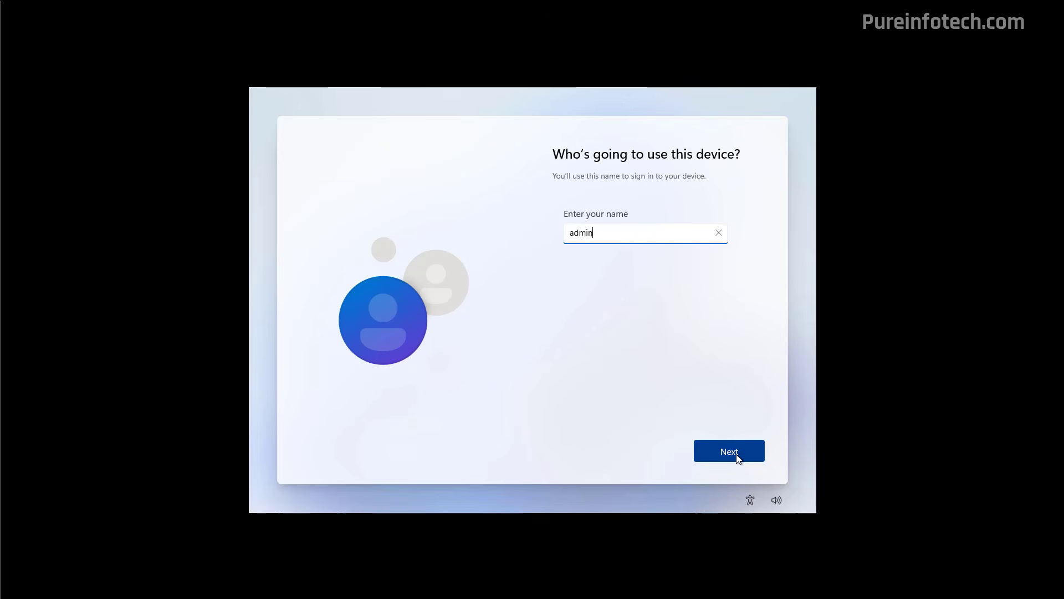
pyautogui.click(729, 451)
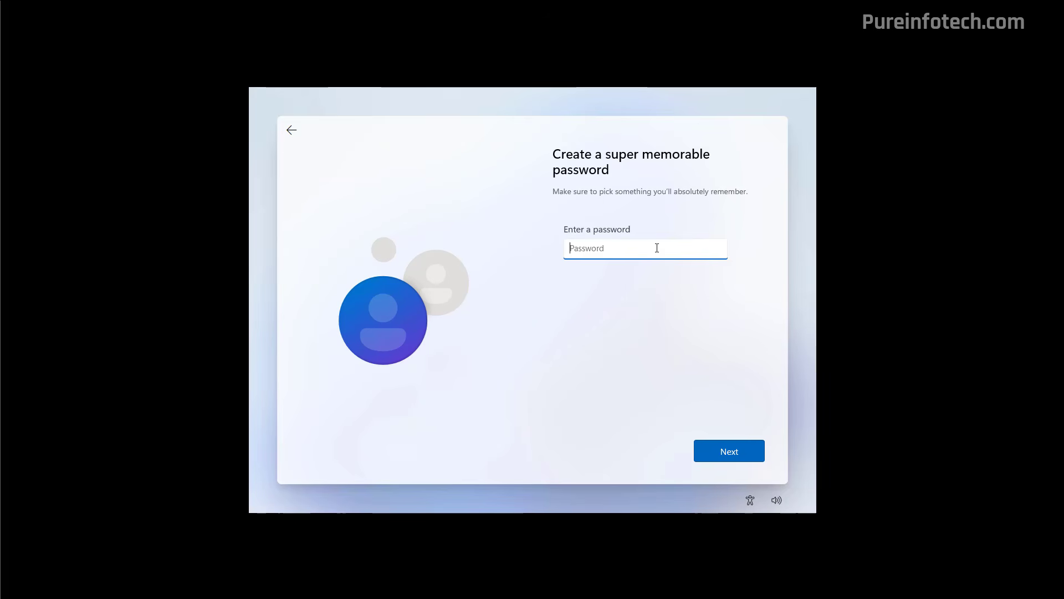
pyautogui.write('Password12')
pyautogui.press('Return')
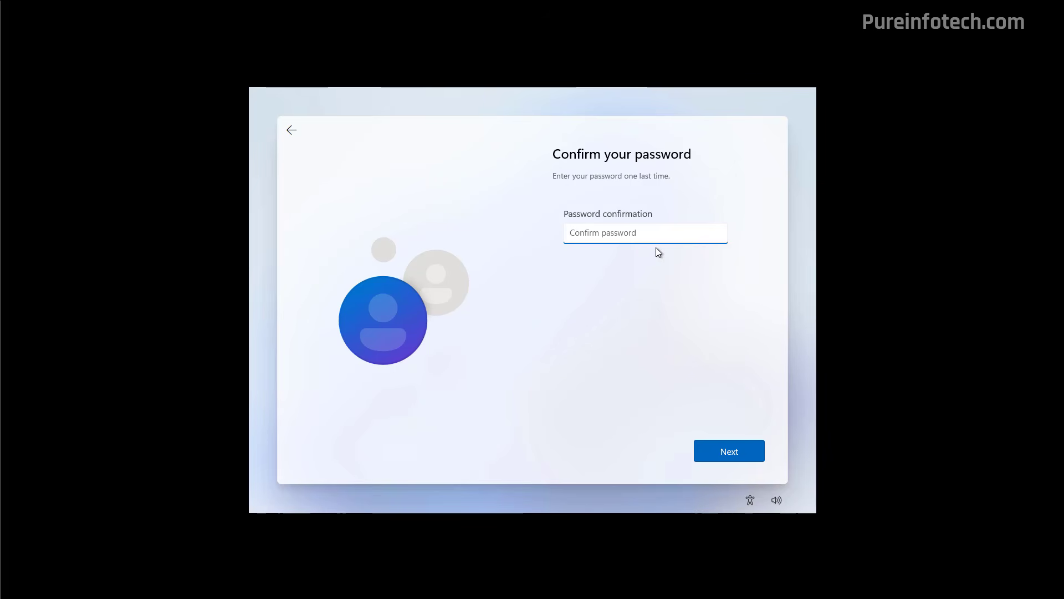
pyautogui.write('Password12')
pyautogui.press('Return')
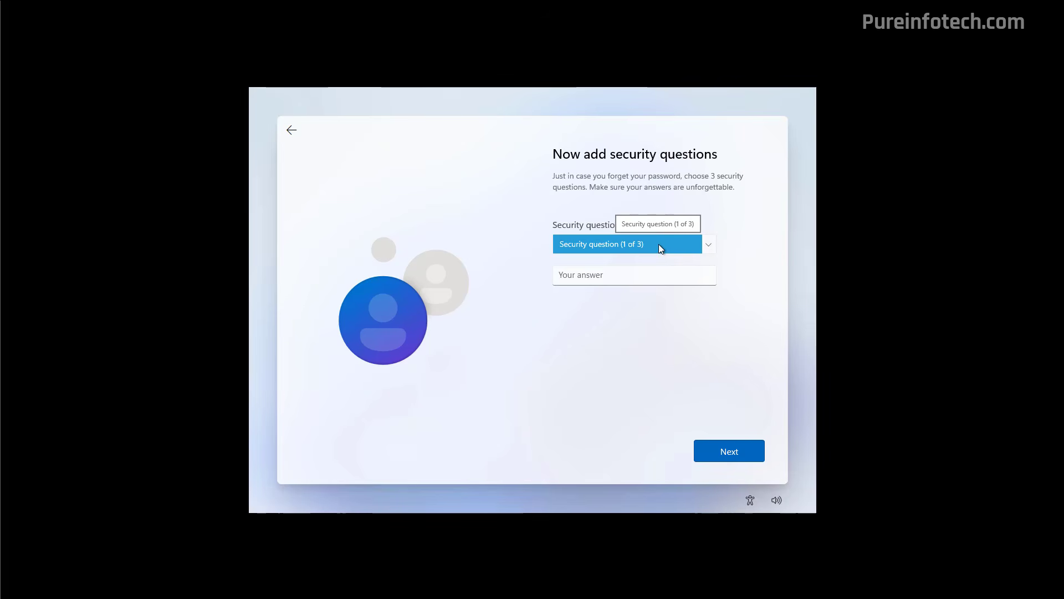
# Choose "What was your first pet's name?" as the first security question and submit its answer.
pyautogui.click(659, 244)
pyautogui.click(649, 257)
pyautogui.click(646, 276)
pyautogui.write('max')
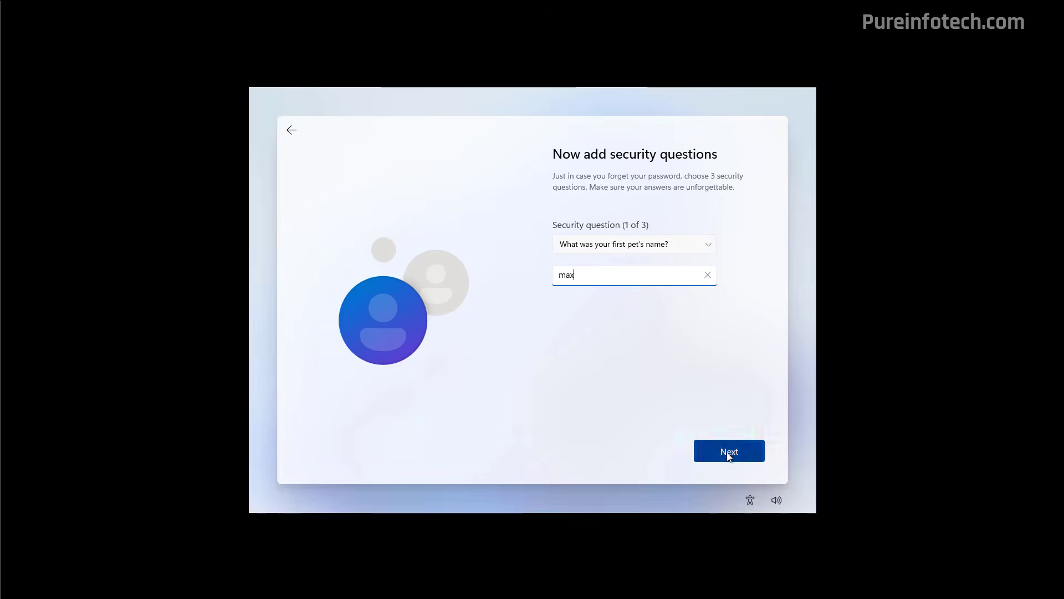
pyautogui.click(727, 453)
# Choose a question for security question 2 of 3 and submit its answer.
pyautogui.click(632, 245)
pyautogui.click(629, 269)
pyautogui.click(618, 277)
pyautogui.write('max')
pyautogui.click(730, 446)
# Choose "What's the name of the city where your parents met?" as the third security question and submit its answer.
pyautogui.click(638, 244)
pyautogui.click(637, 270)
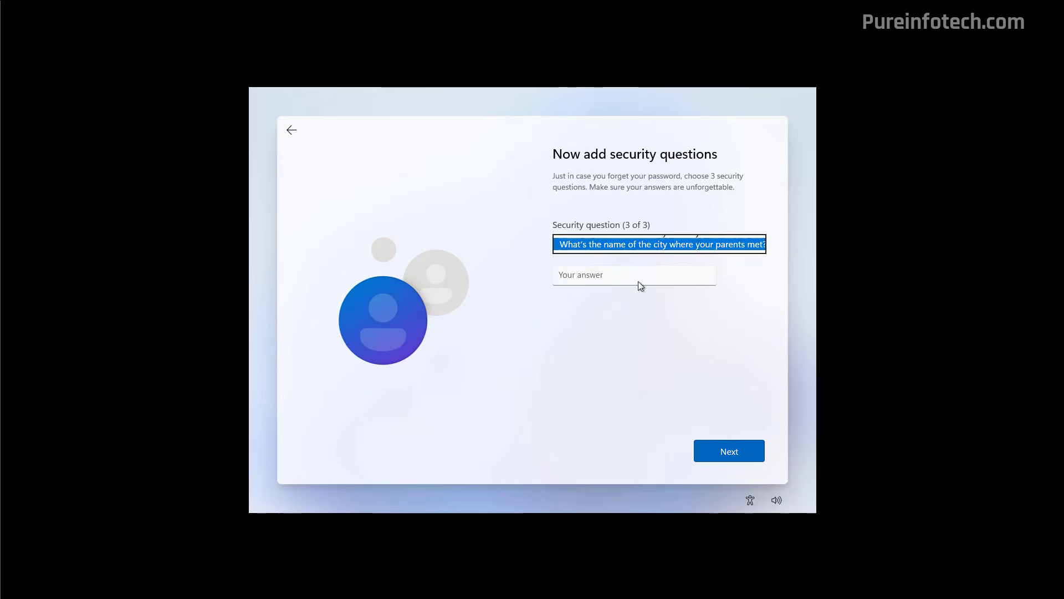
pyautogui.click(639, 277)
pyautogui.write('max')
pyautogui.click(729, 451)
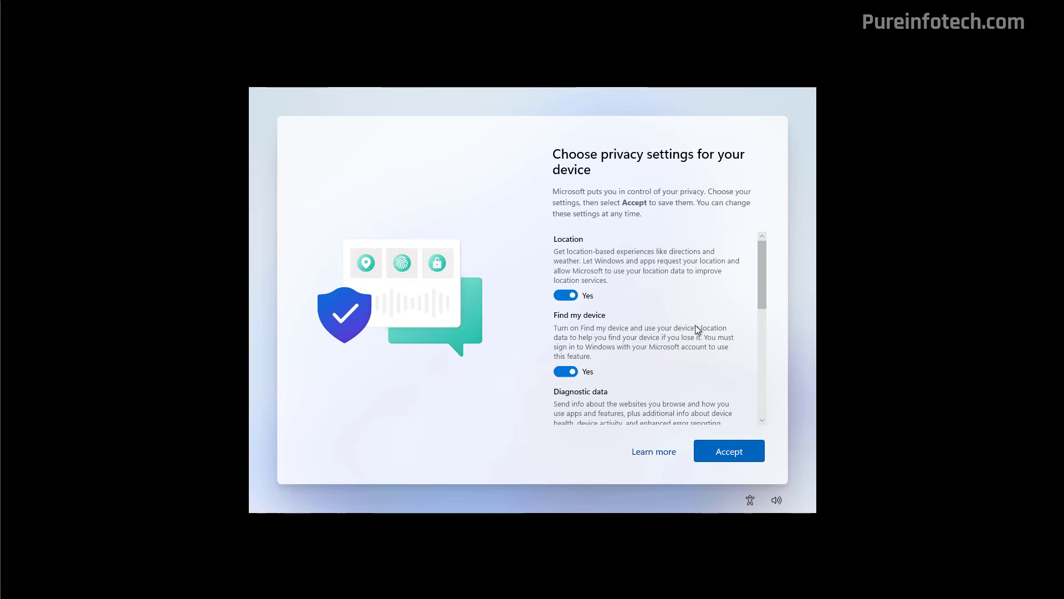
# Review the device privacy settings and accept them with their default choices.
pyautogui.scroll(-10, 695, 325)
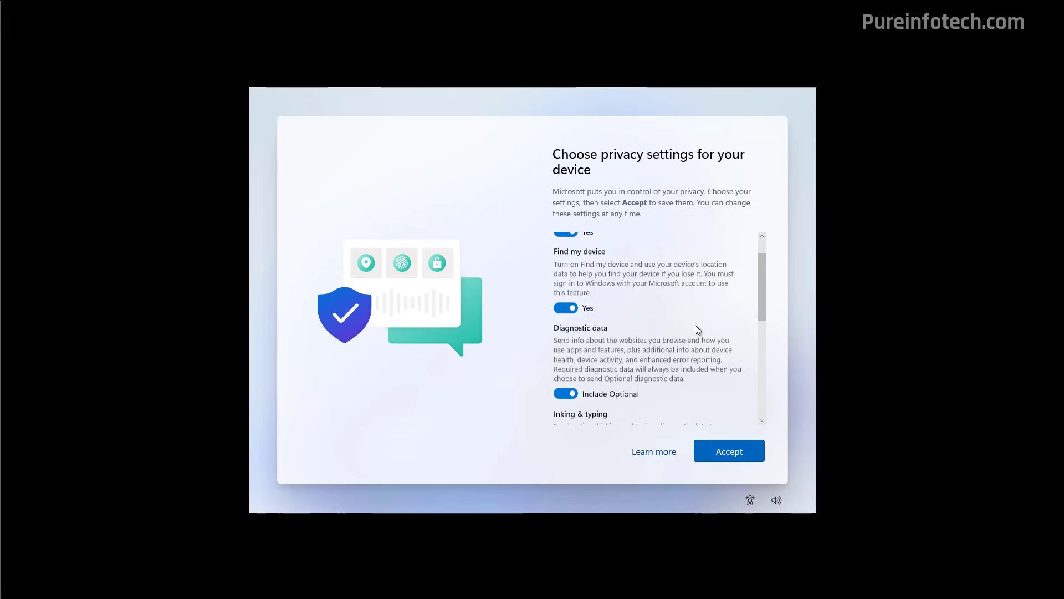
pyautogui.click(728, 453)
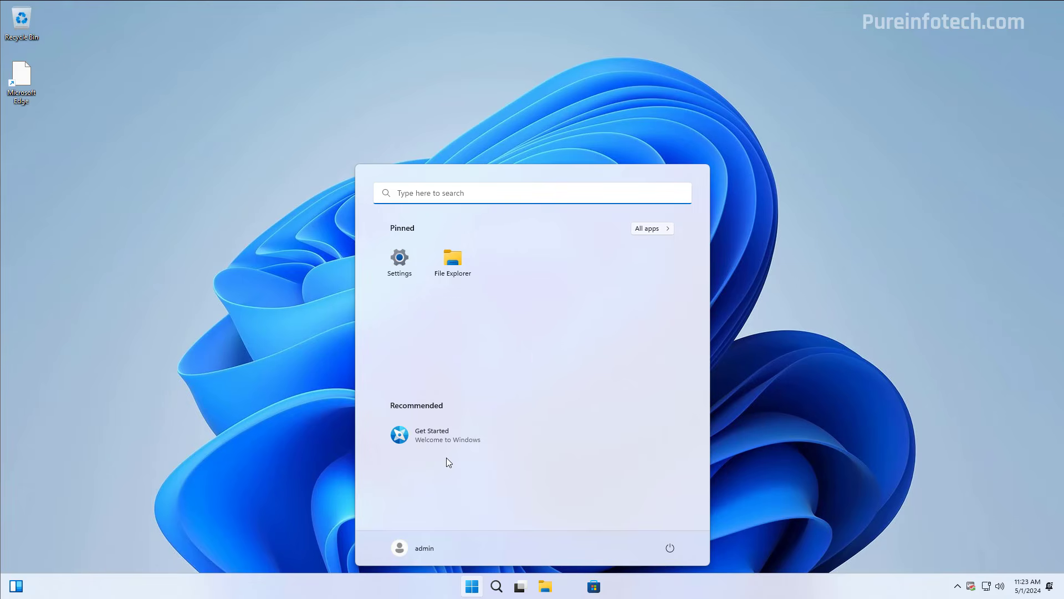
# Examine the full list of installed apps to see what this Windows build includes.
pyautogui.click(654, 230)
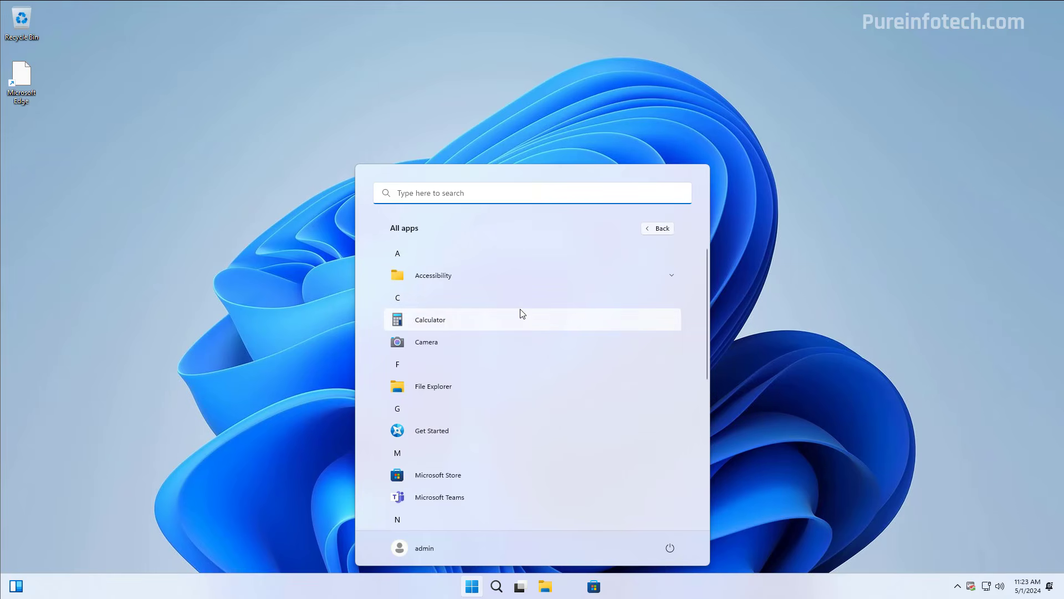
pyautogui.scroll(-3, 504, 340)
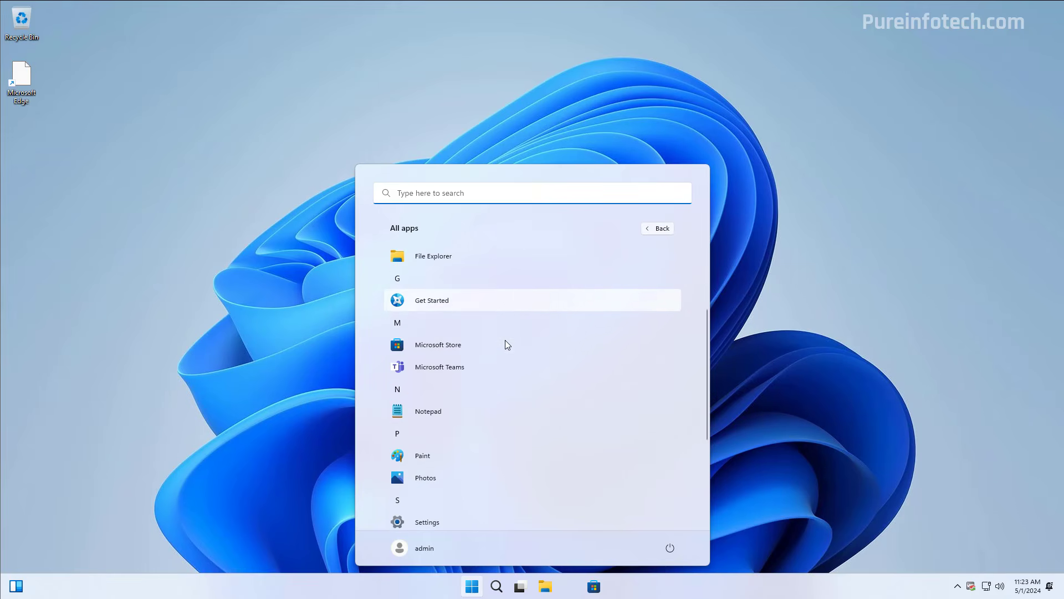
pyautogui.scroll(-3, 481, 366)
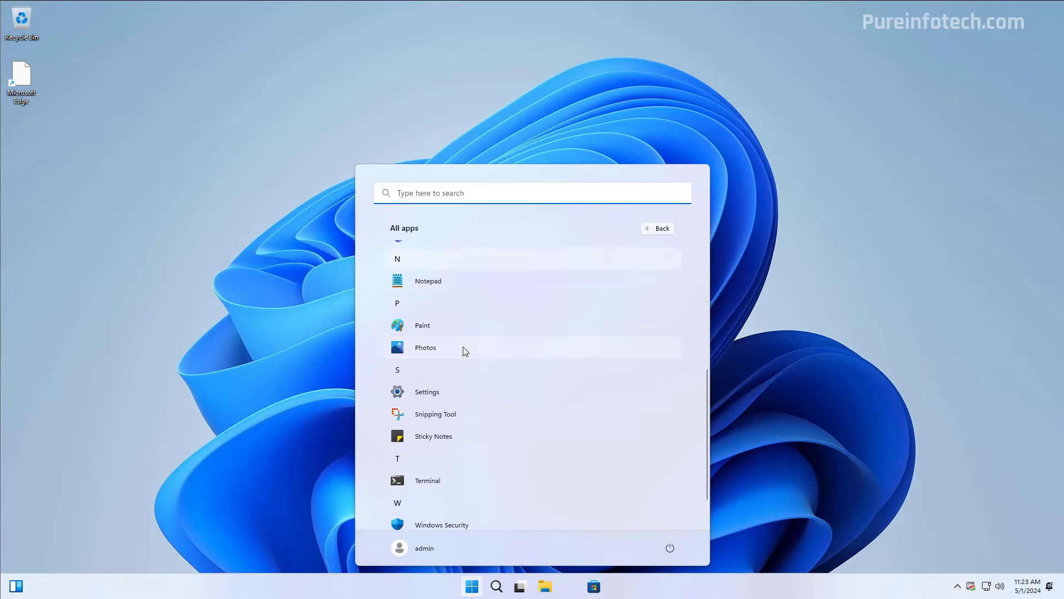
pyautogui.scroll(-1, 505, 377)
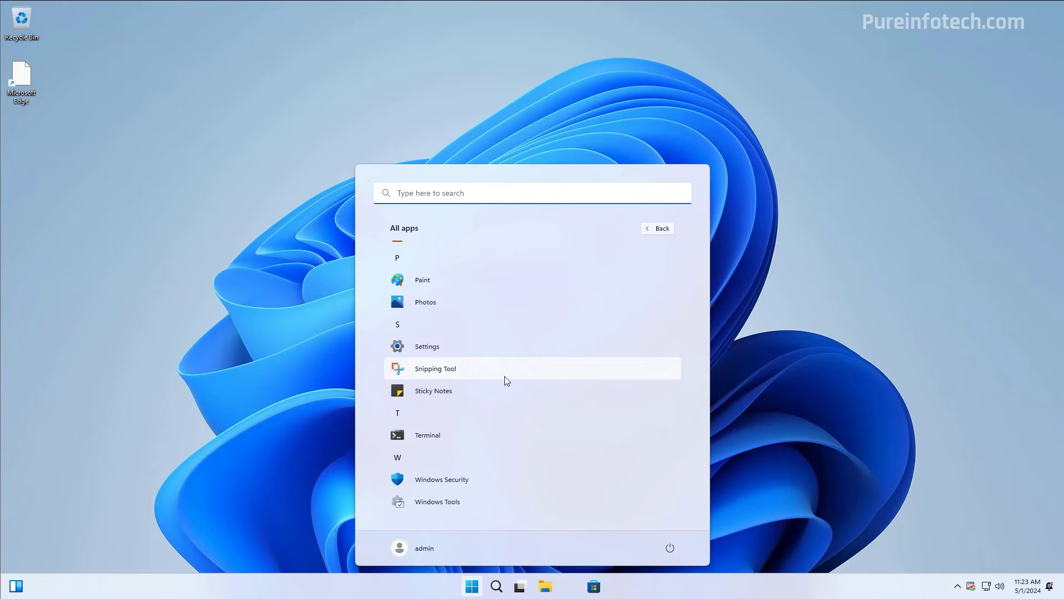
pyautogui.scroll(7, 505, 375)
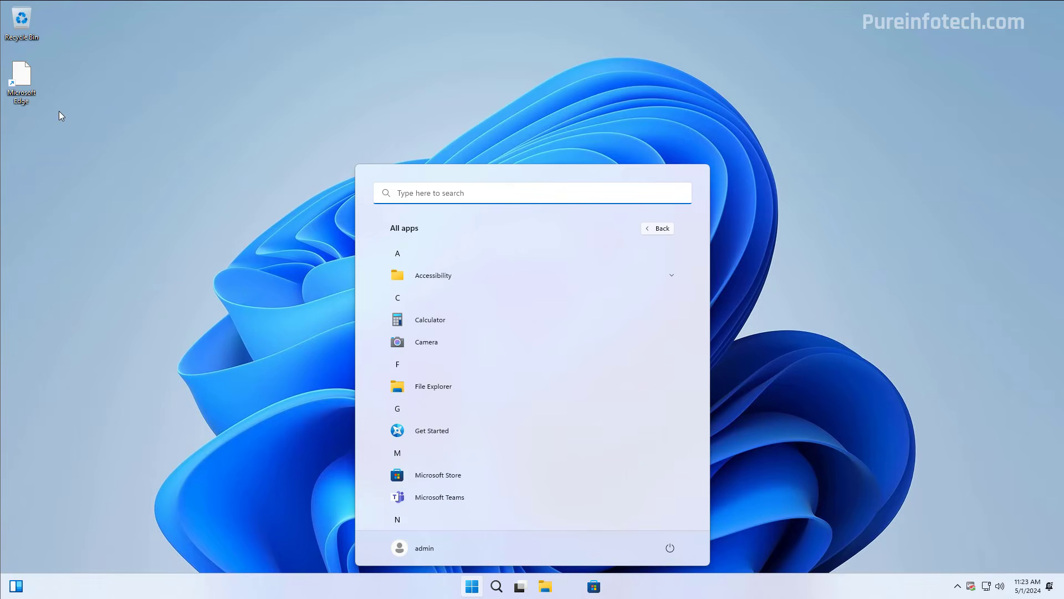
# Delete the leftover Microsoft Edge shortcut from the desktop and unpin Microsoft Edge from the taskbar.
pyautogui.rightClick(24, 82)
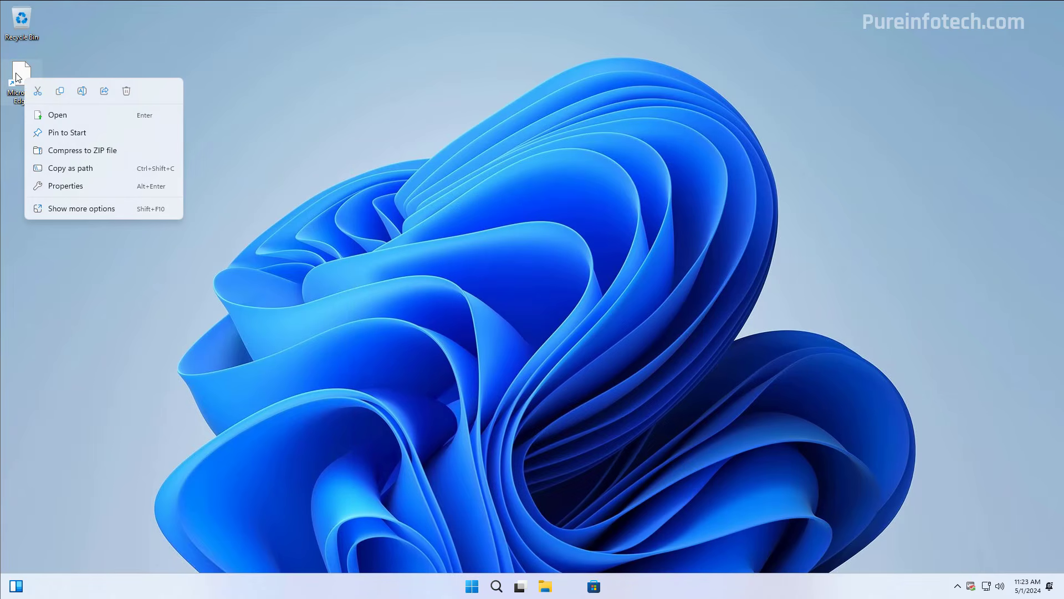
pyautogui.rightClick(20, 73)
pyautogui.click(124, 86)
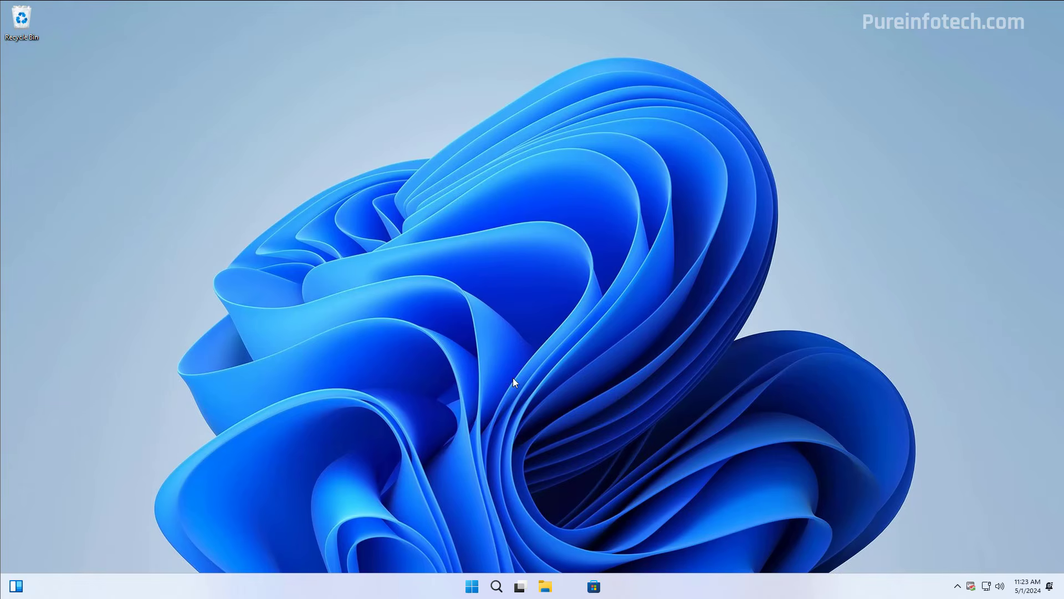
pyautogui.rightClick(570, 587)
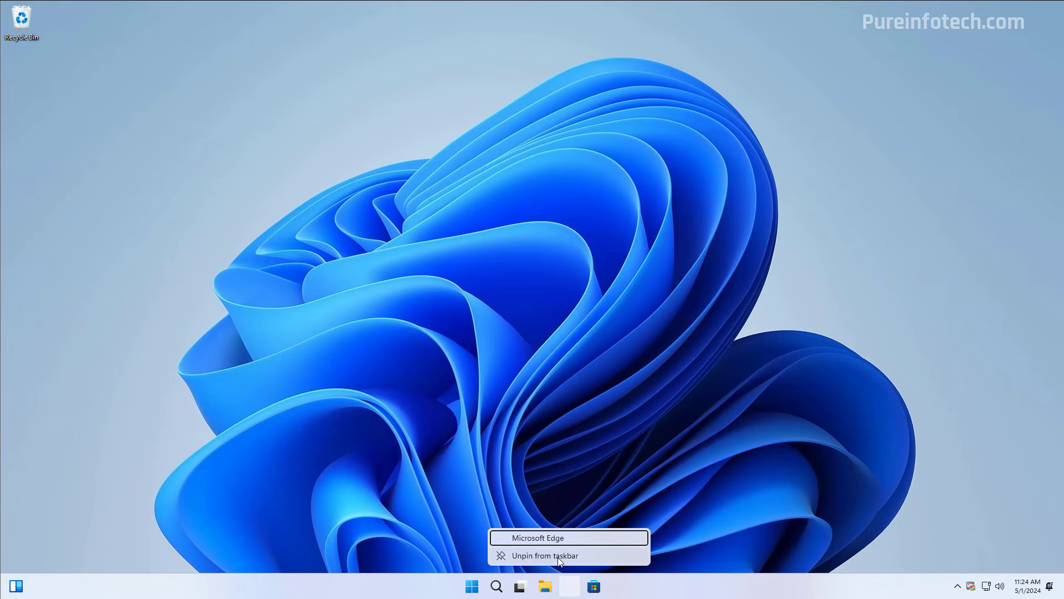
pyautogui.click(560, 561)
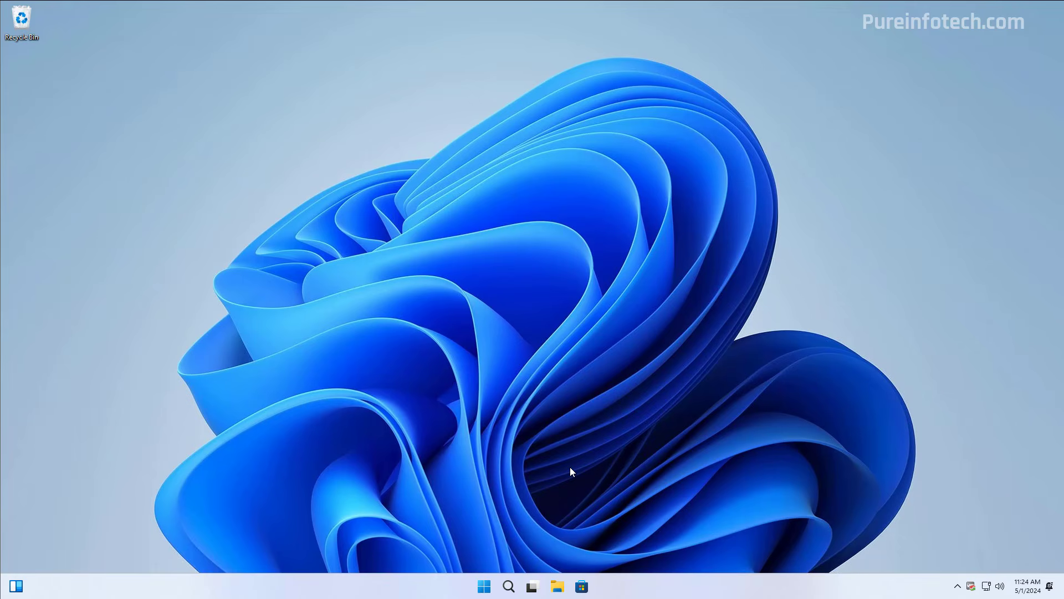
# Open the Windows Update page in Settings and start a check for updates.
pyautogui.press('super')
pyautogui.click(397, 261)
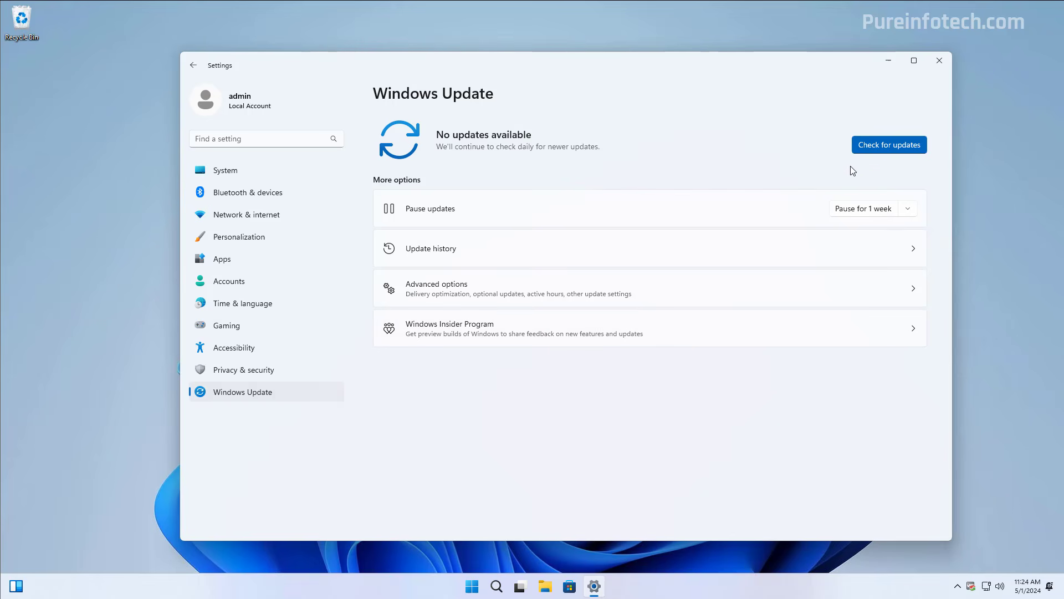
pyautogui.click(884, 148)
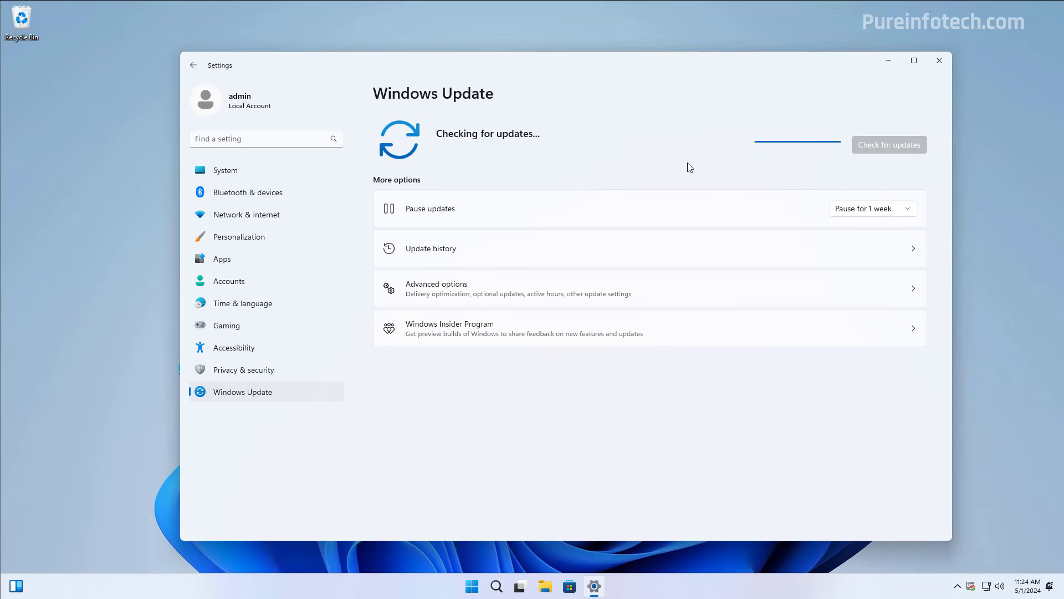